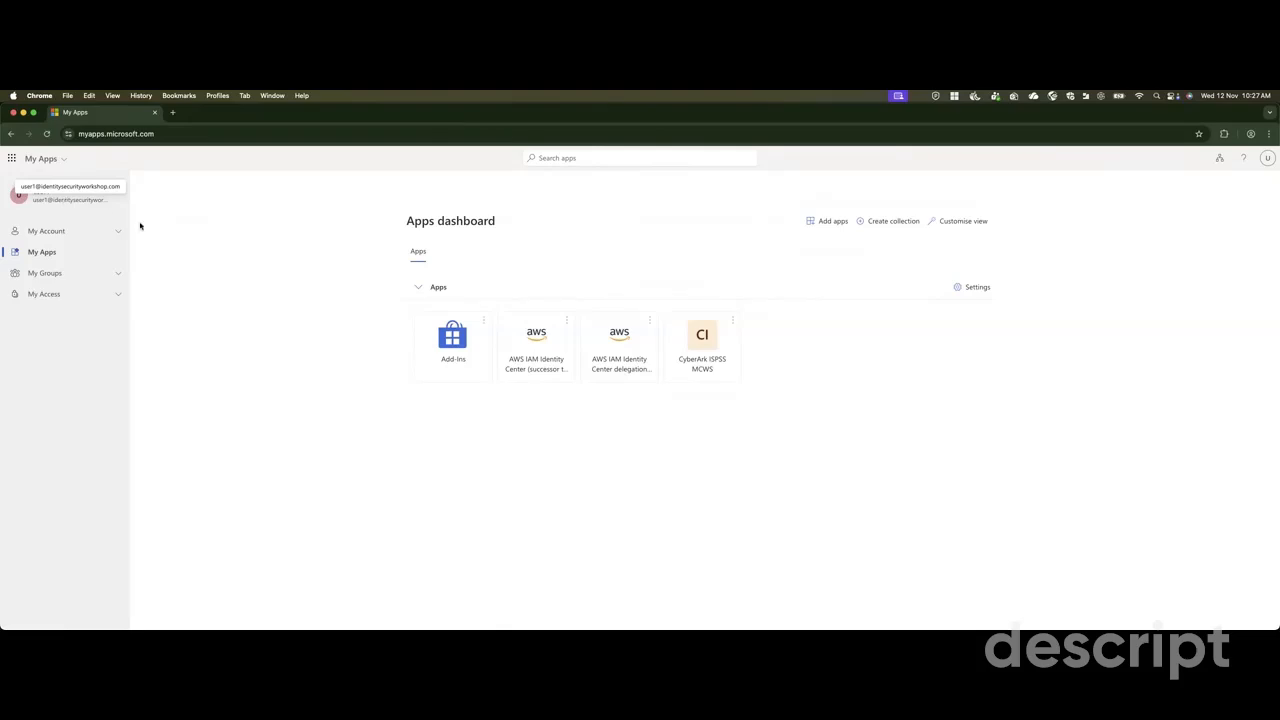
# Open the list of groups the signed-in user belongs to in the Microsoft account portal.
pyautogui.click(119, 274)
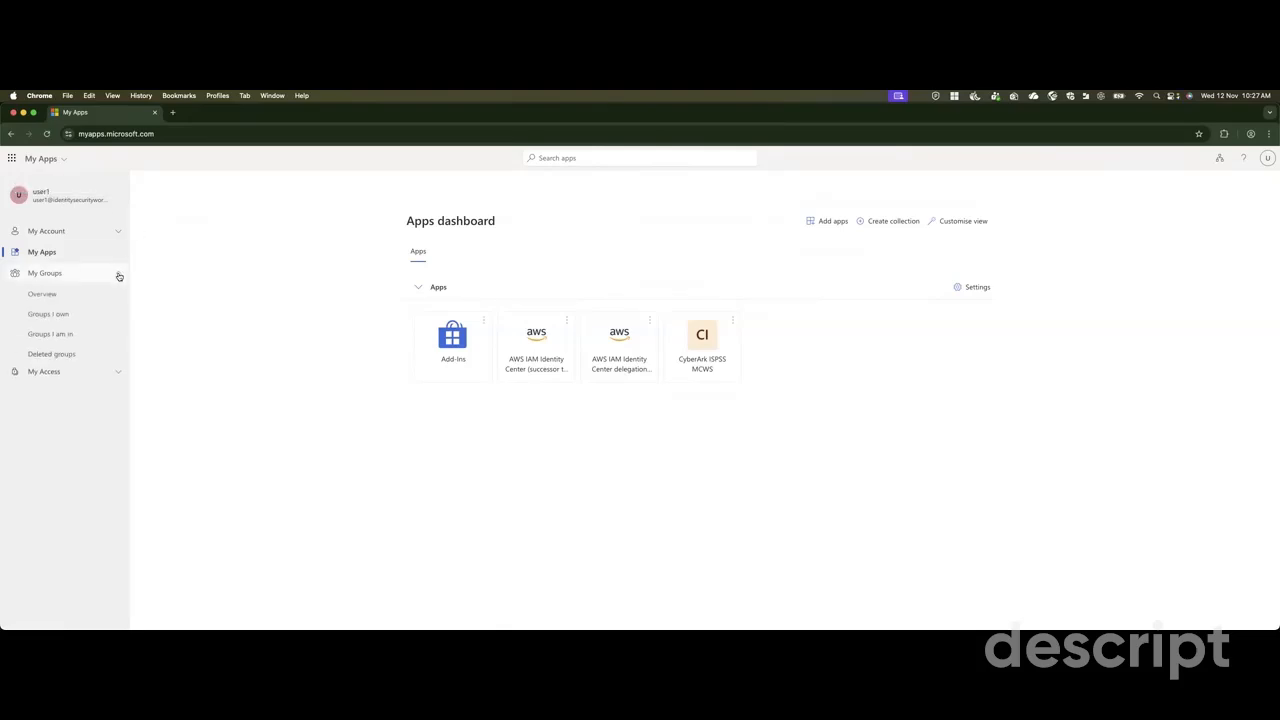
pyautogui.click(55, 333)
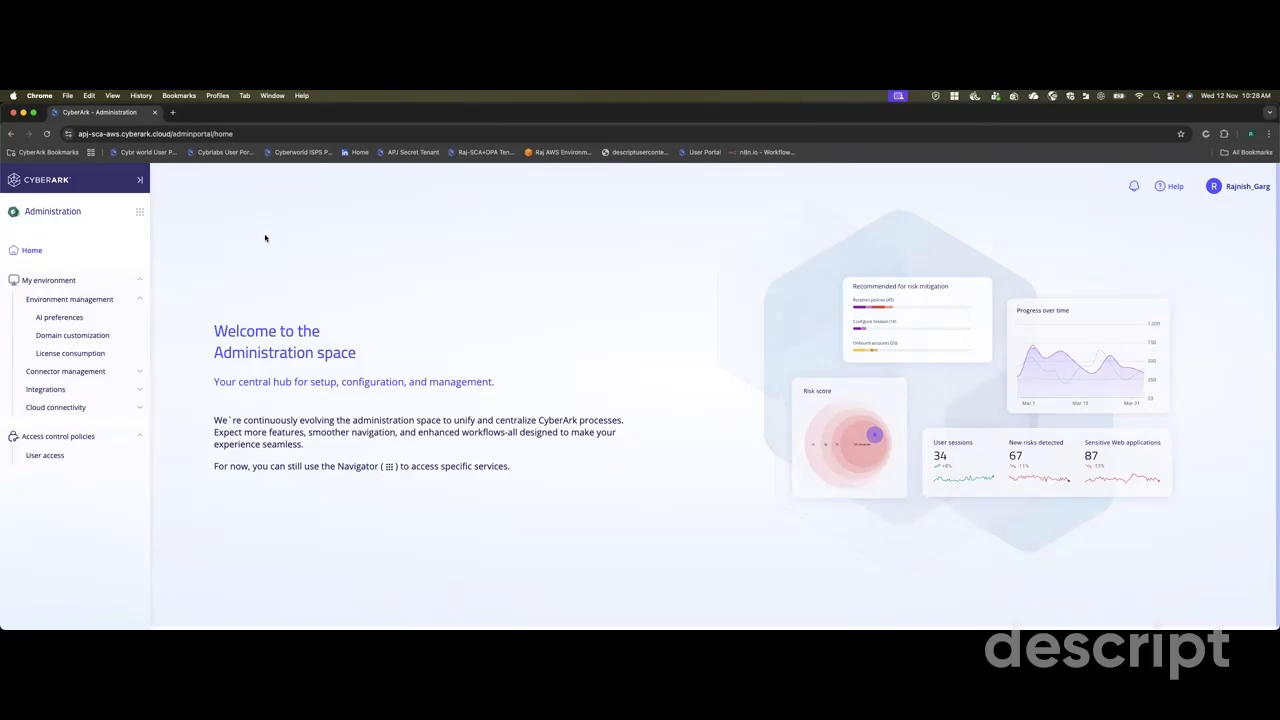
# Open the user access policies in CyberArk Administration and start a new Group Assignment policy.
pyautogui.click(58, 456)
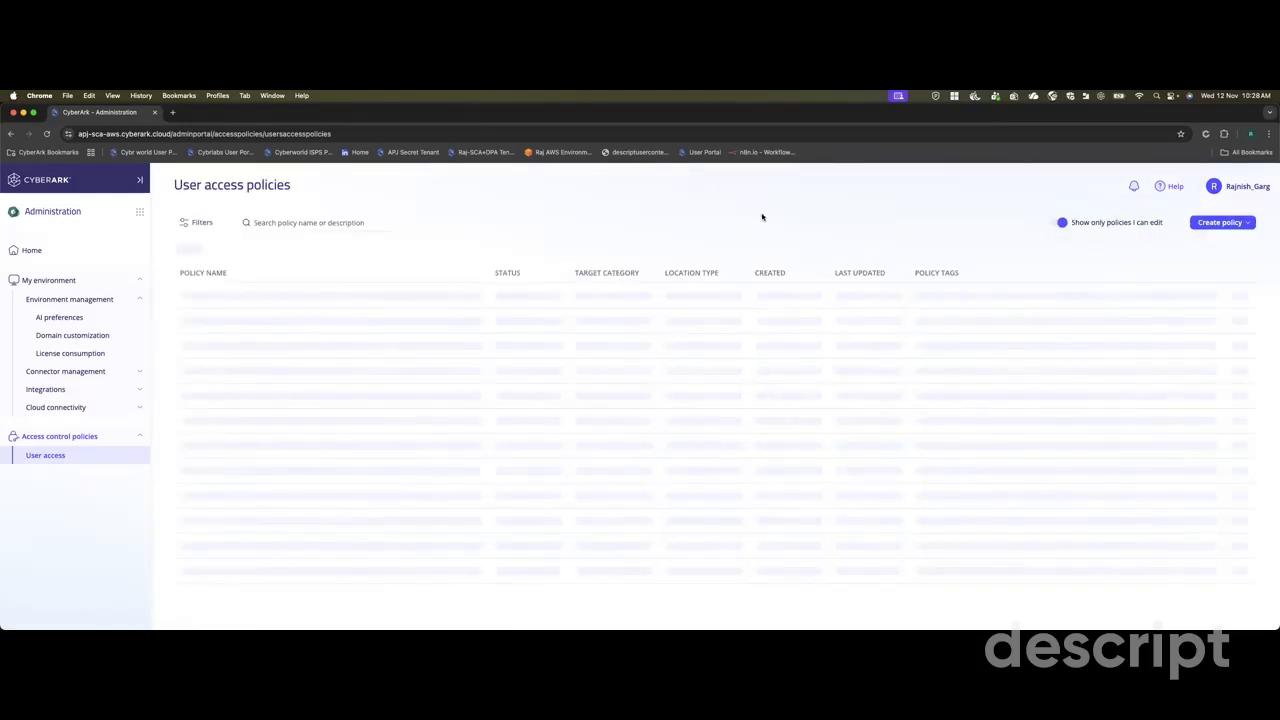
pyautogui.click(1236, 223)
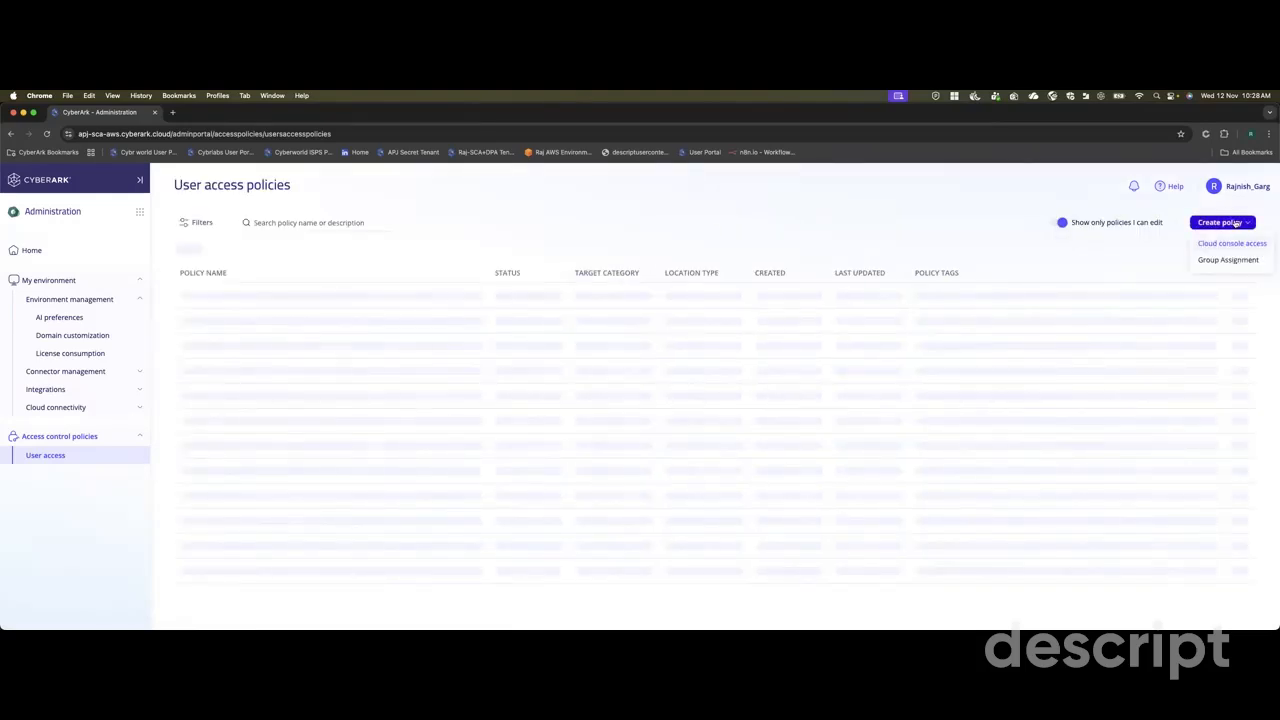
pyautogui.click(1218, 246)
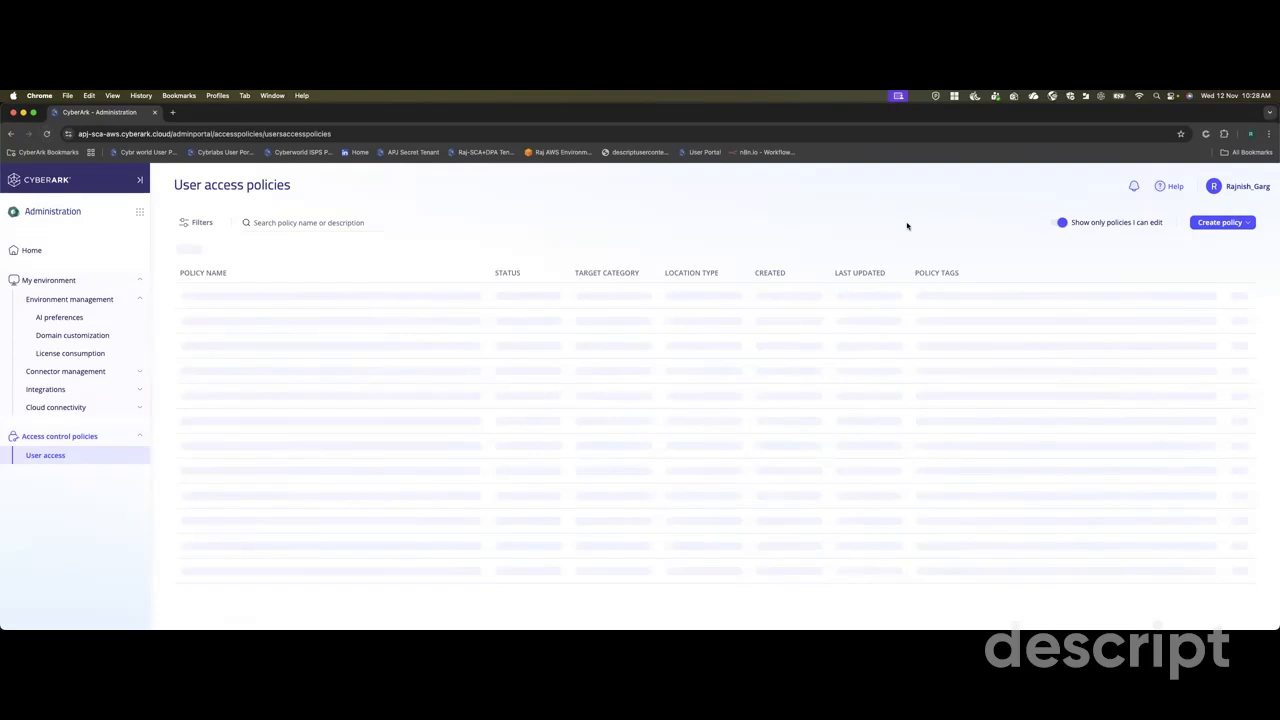
pyautogui.click(1222, 223)
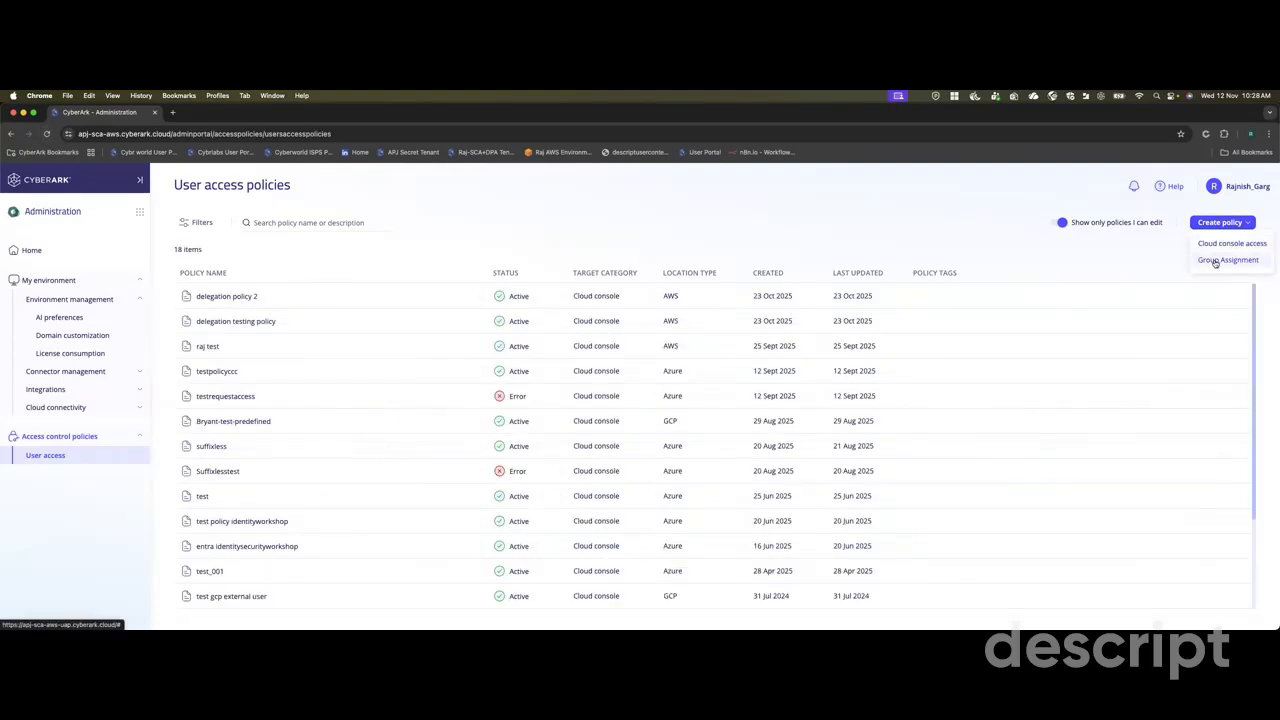
pyautogui.click(1215, 261)
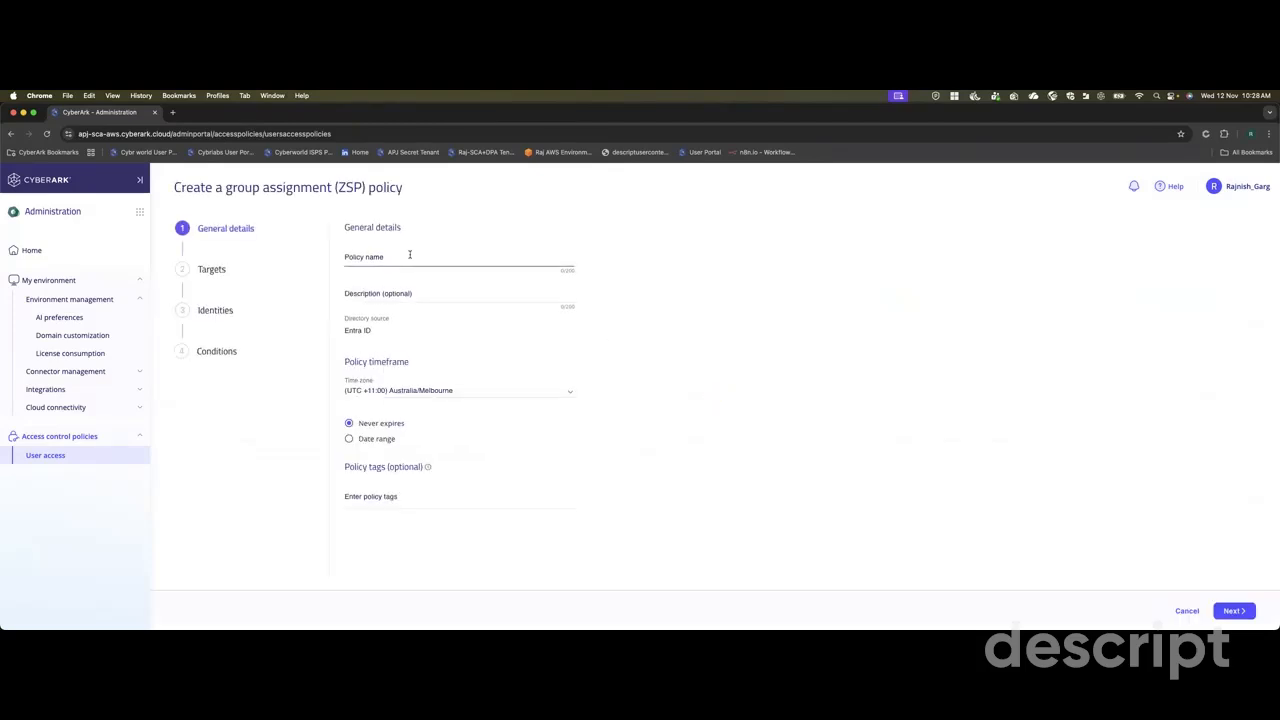
# Name the policy "zsp for group test" and proceed to its targets.
pyautogui.click(385, 257)
pyautogui.write('t')
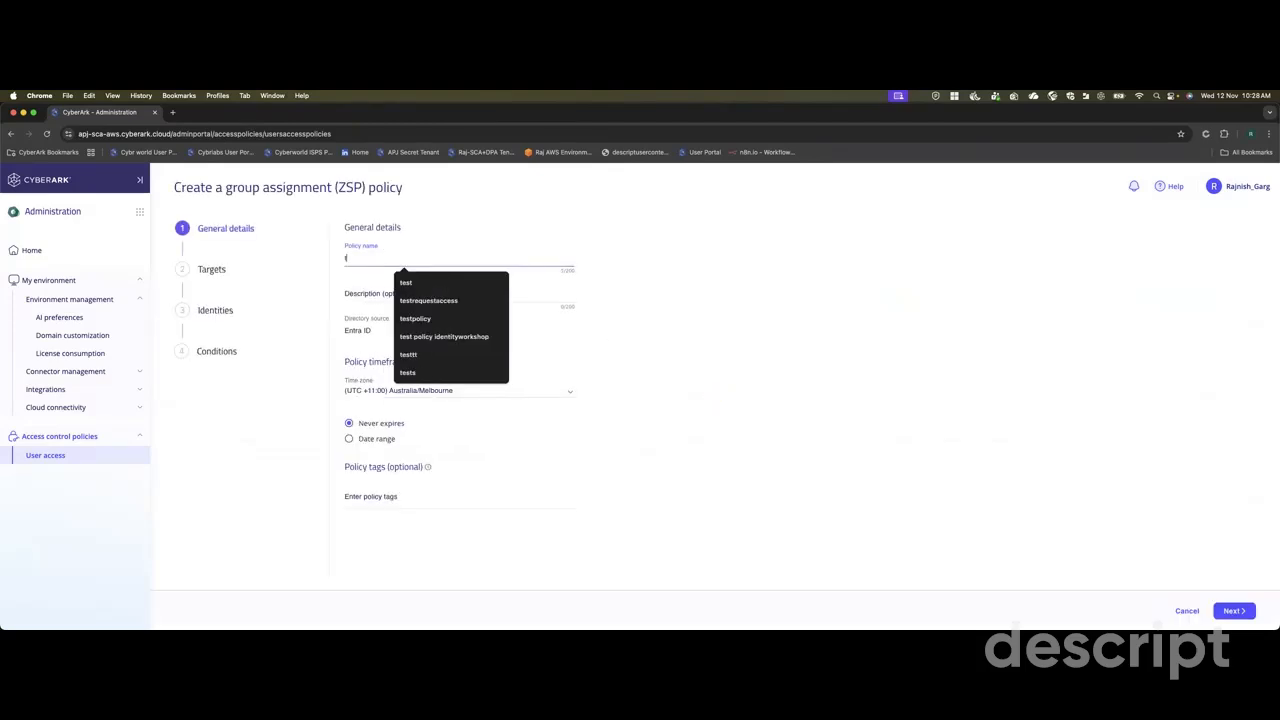
pyautogui.press('BackSpace')
pyautogui.write('zsp fgd')
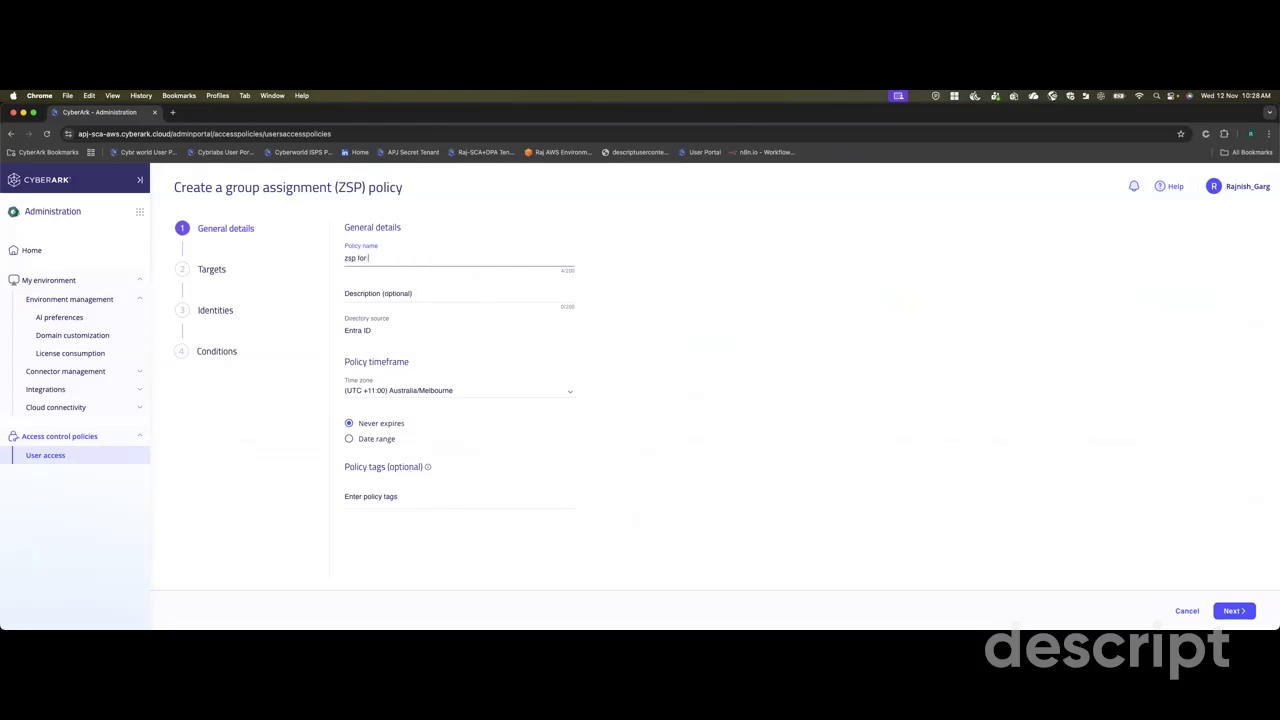
pyautogui.write('test')
pyautogui.click(372, 336)
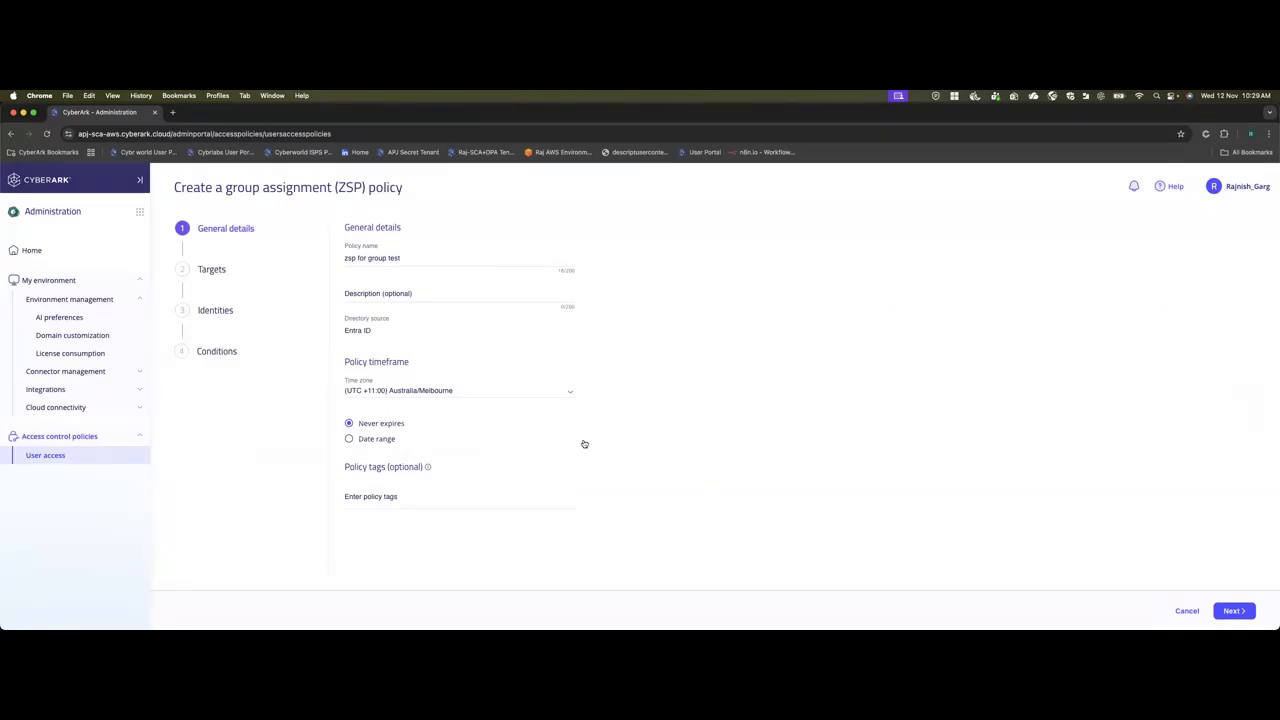
pyautogui.click(1234, 610)
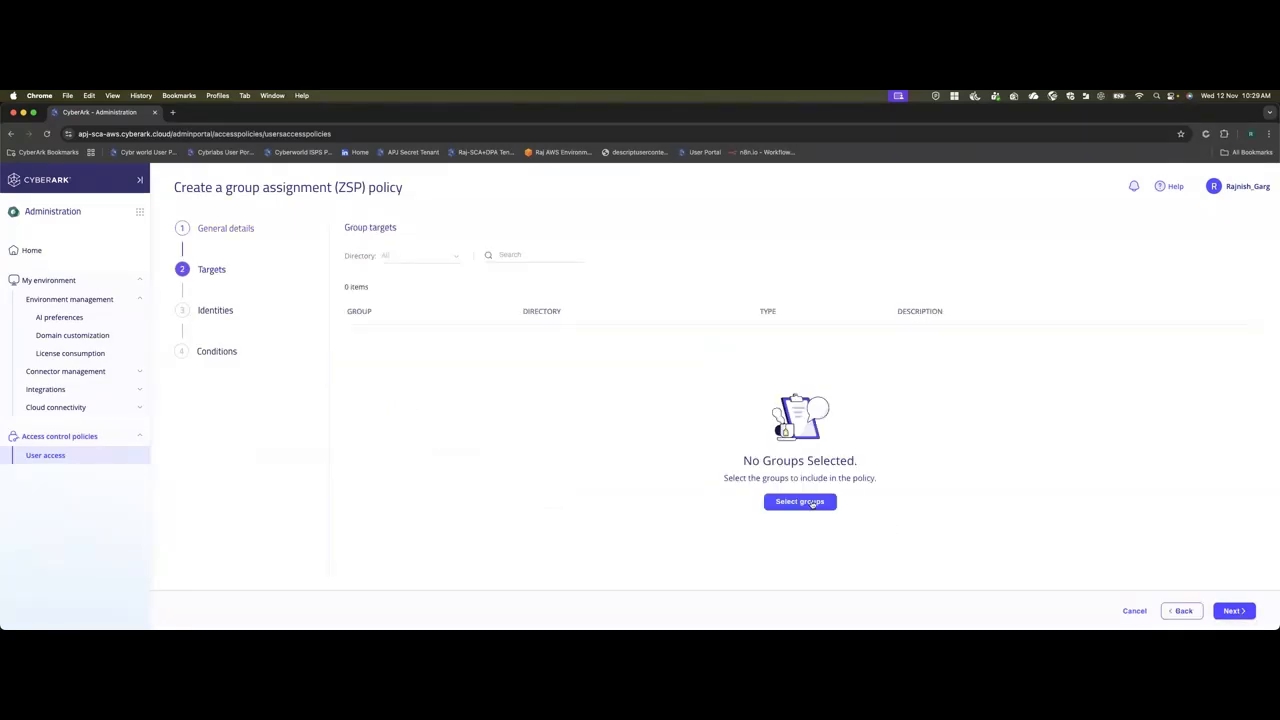
# Add the entraaccess group from the Azure tenant directory as the policy's target and proceed to identities.
pyautogui.click(800, 502)
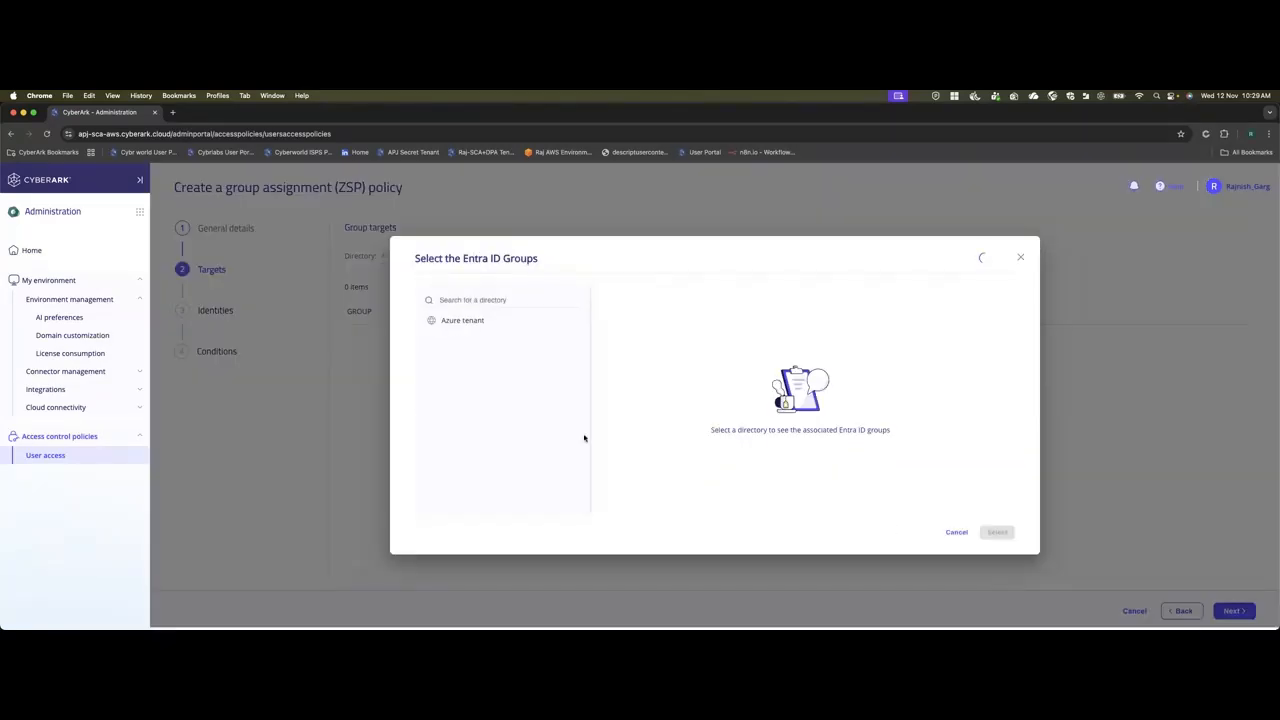
pyautogui.click(455, 322)
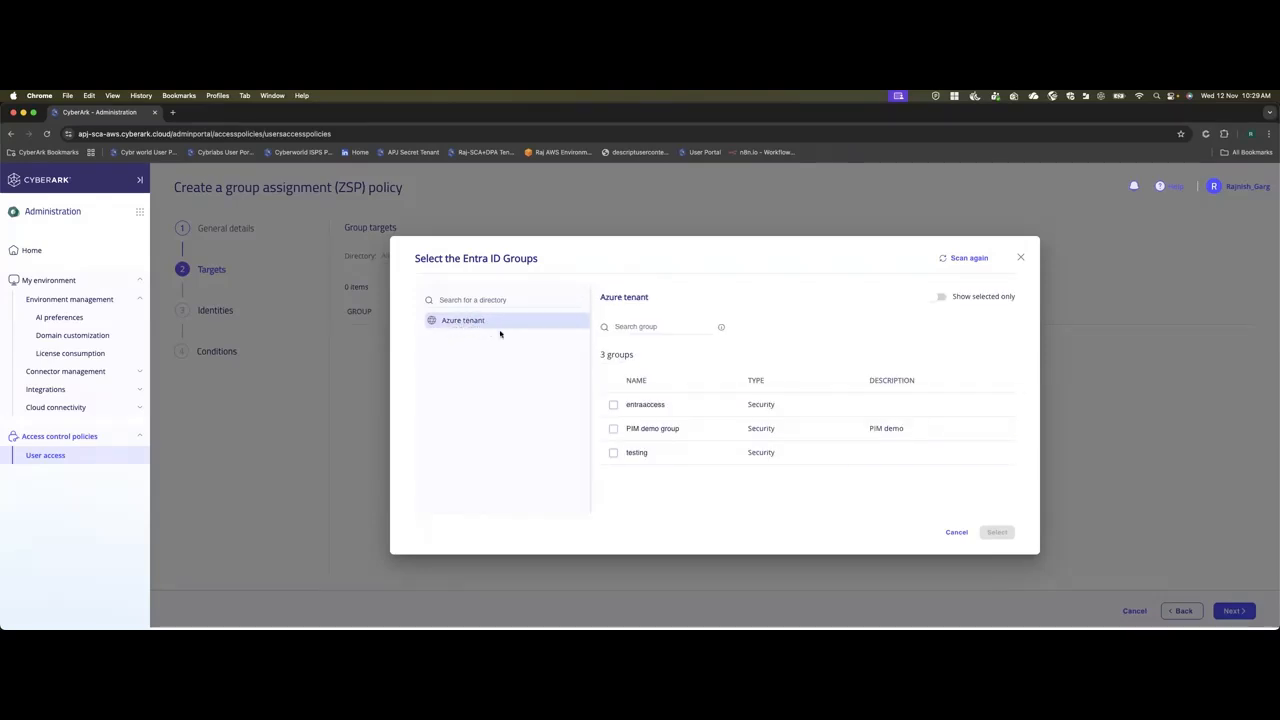
pyautogui.click(613, 406)
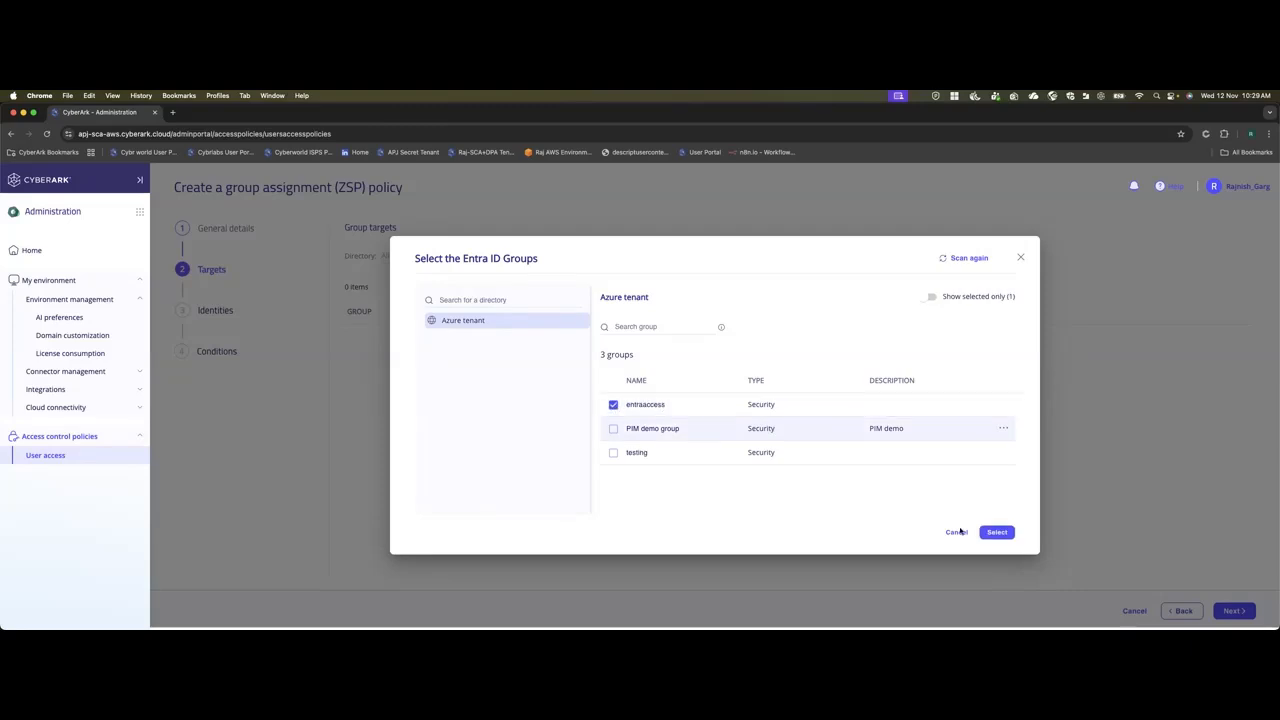
pyautogui.click(996, 532)
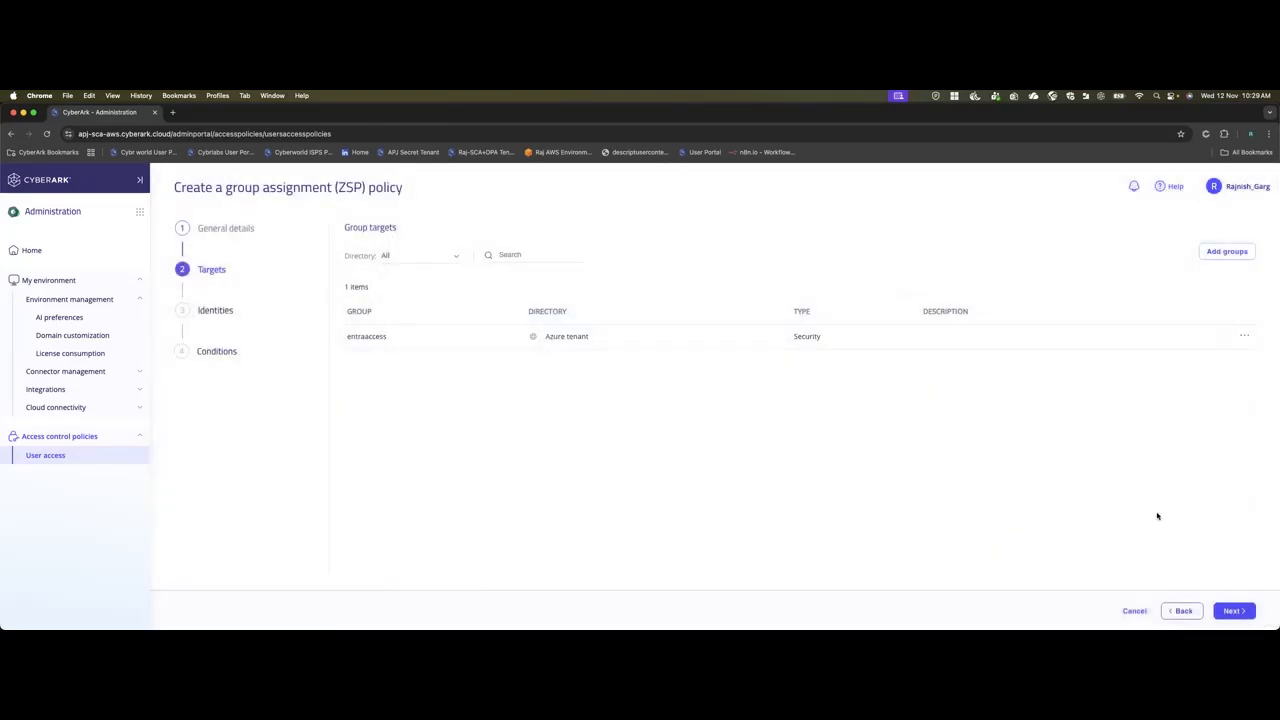
pyautogui.click(1233, 611)
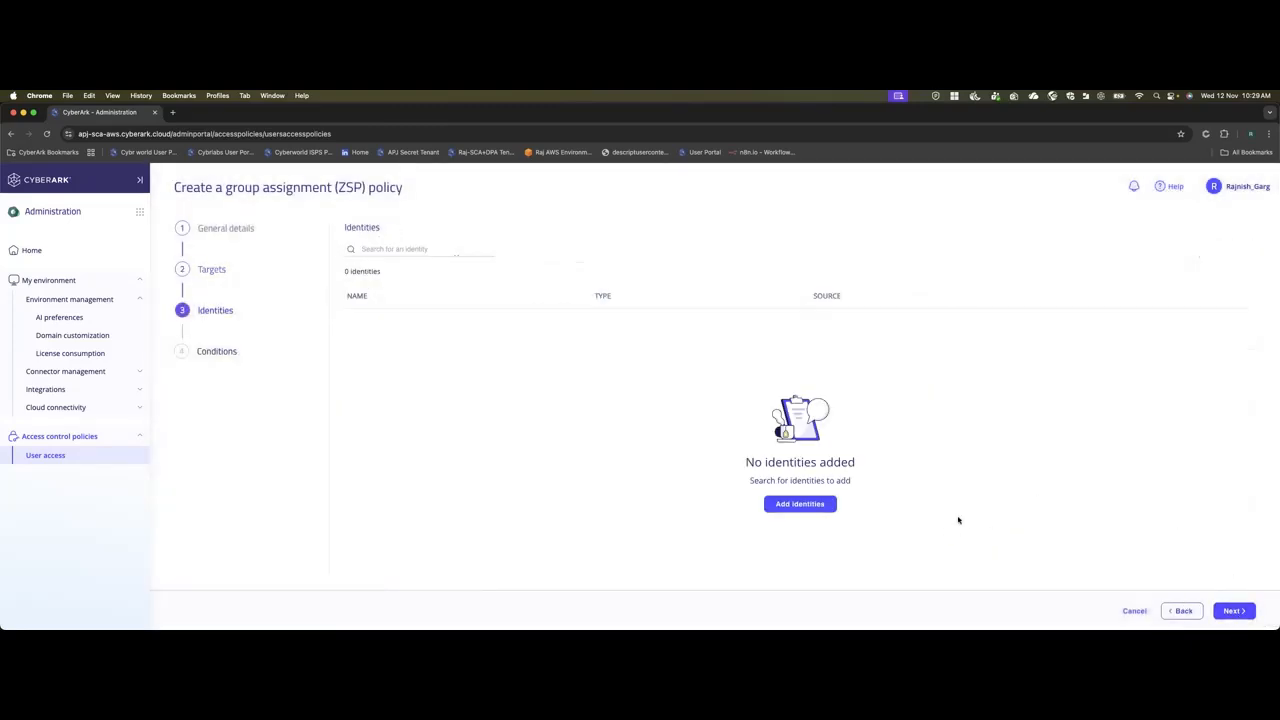
# Filter identities by User, search for user1, add the matching account to the policy and proceed to conditions.
pyautogui.click(800, 503)
pyautogui.click(446, 319)
pyautogui.click(619, 304)
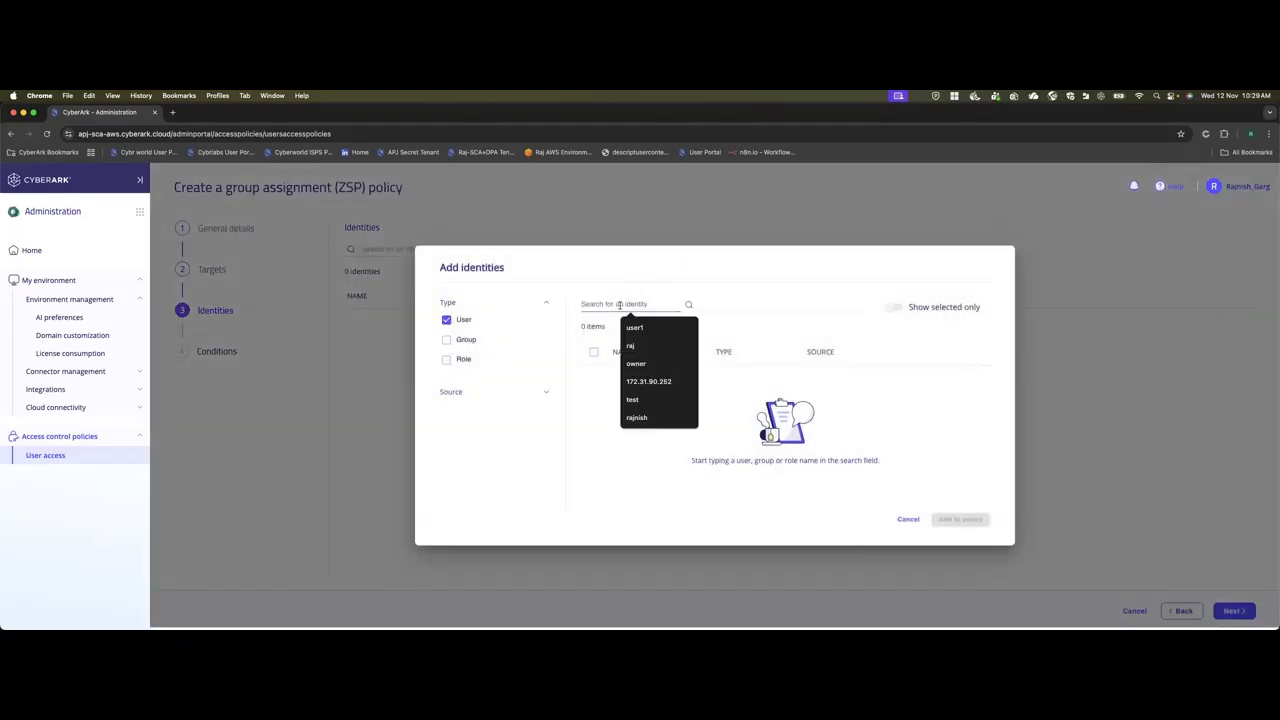
pyautogui.write('user1')
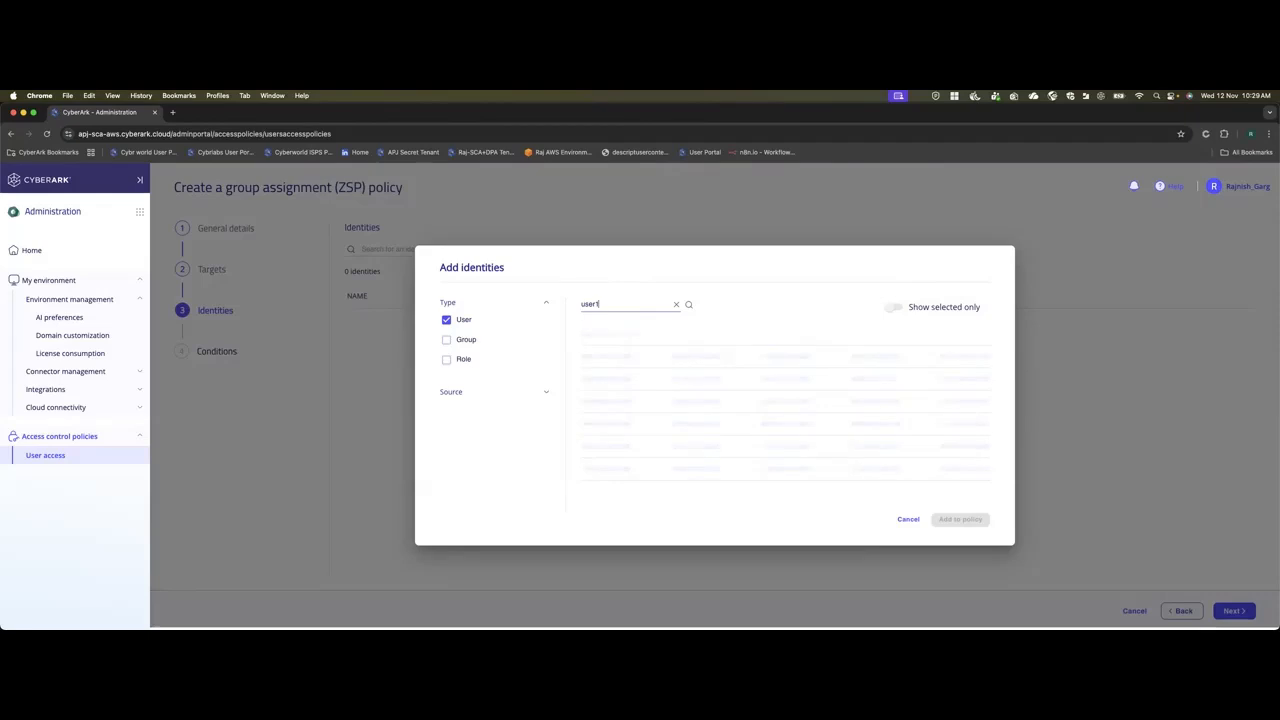
pyautogui.click(594, 380)
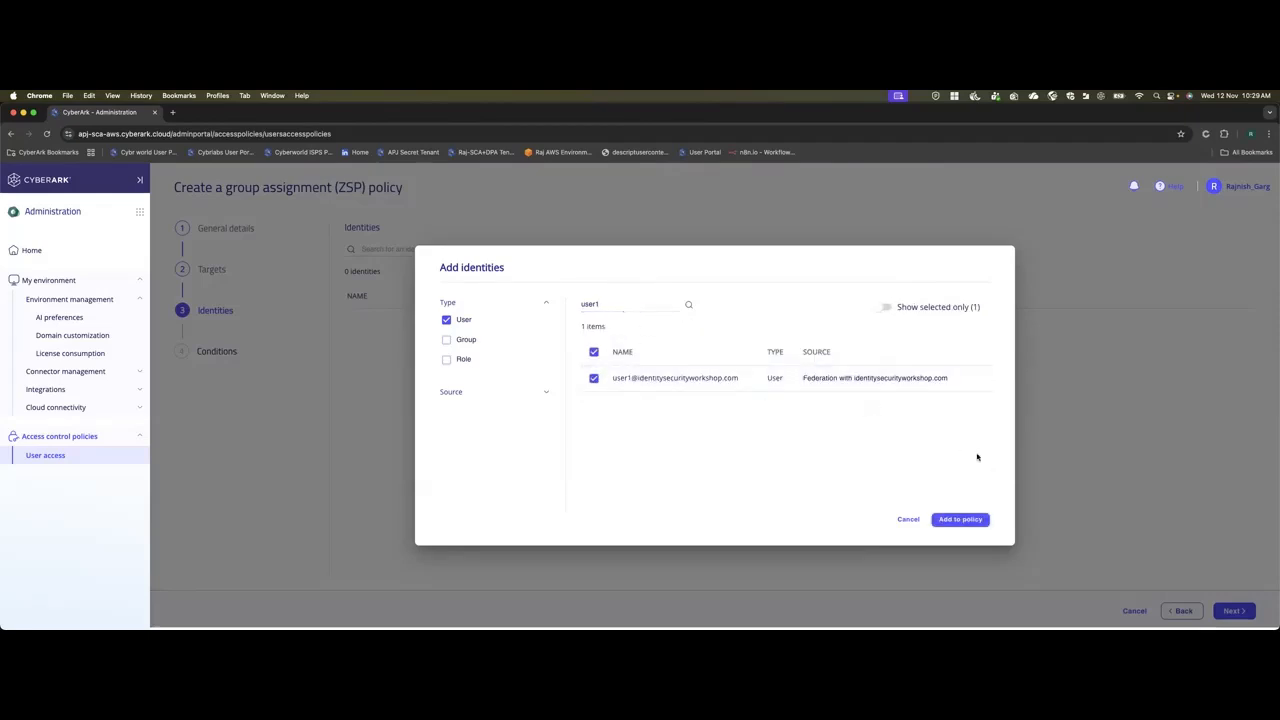
pyautogui.click(960, 519)
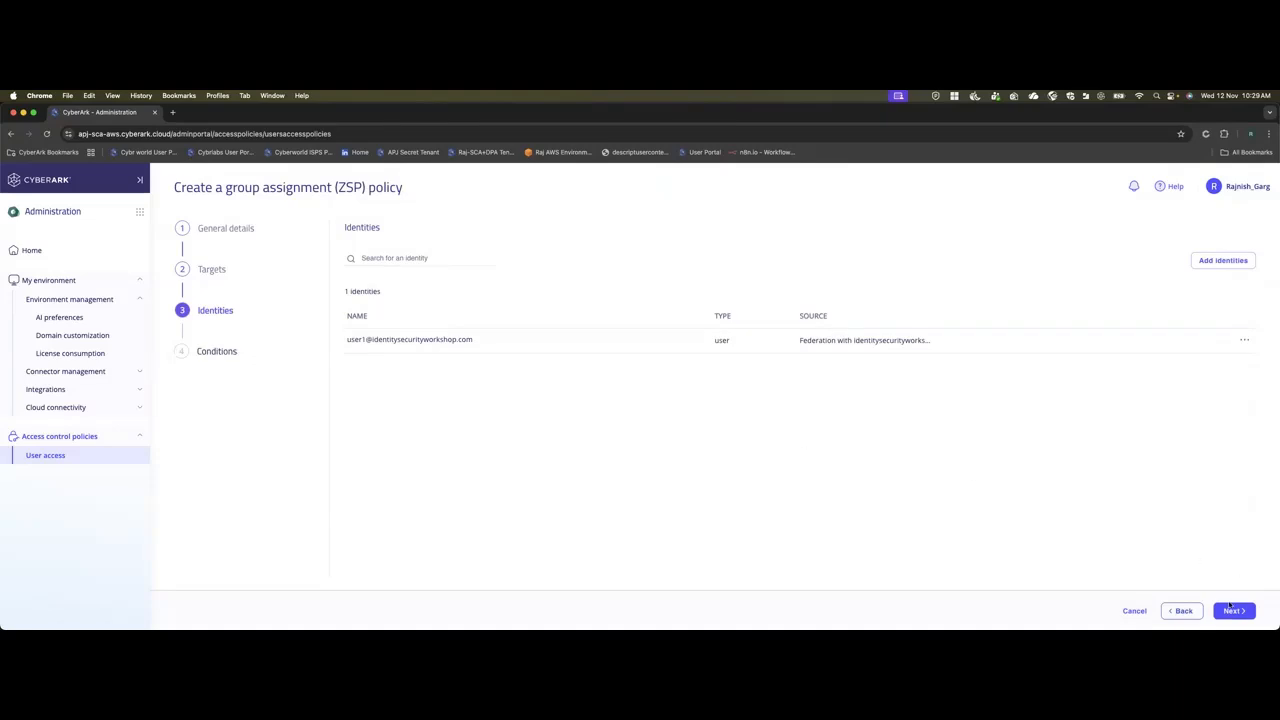
pyautogui.click(1233, 611)
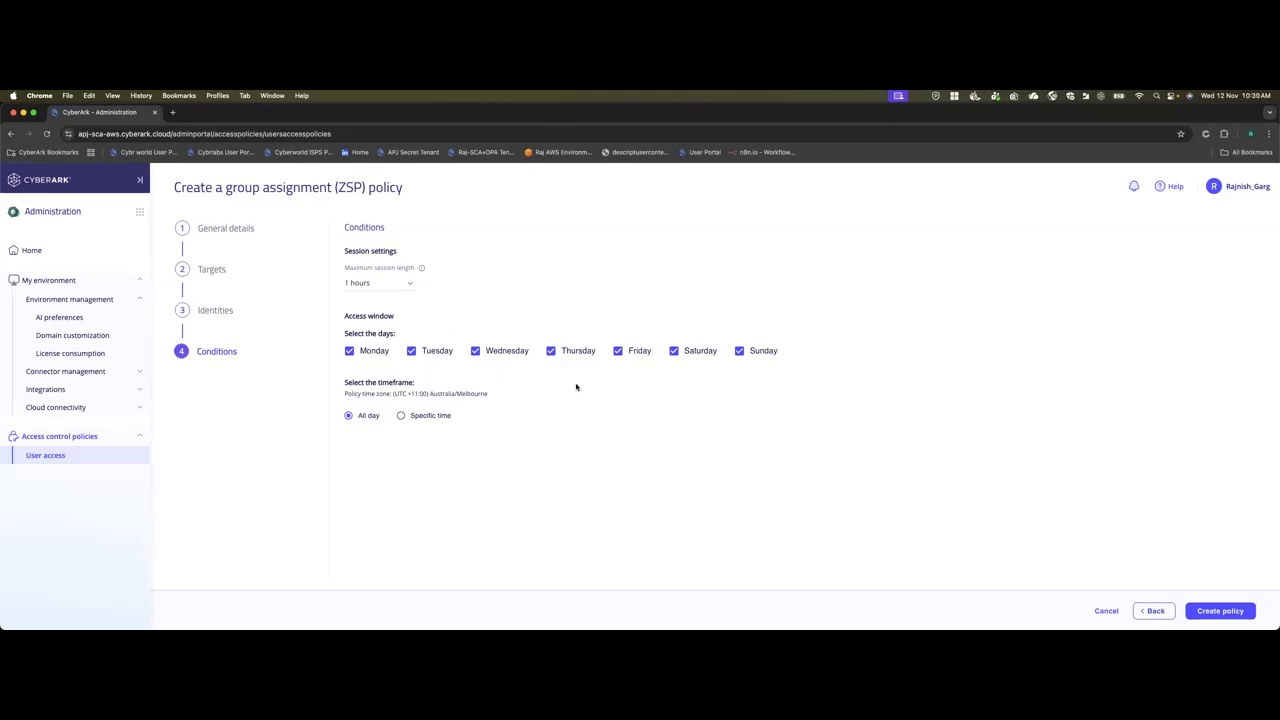
# Create the policy with the default conditions and reload the user access policies list to check its status.
pyautogui.click(1222, 610)
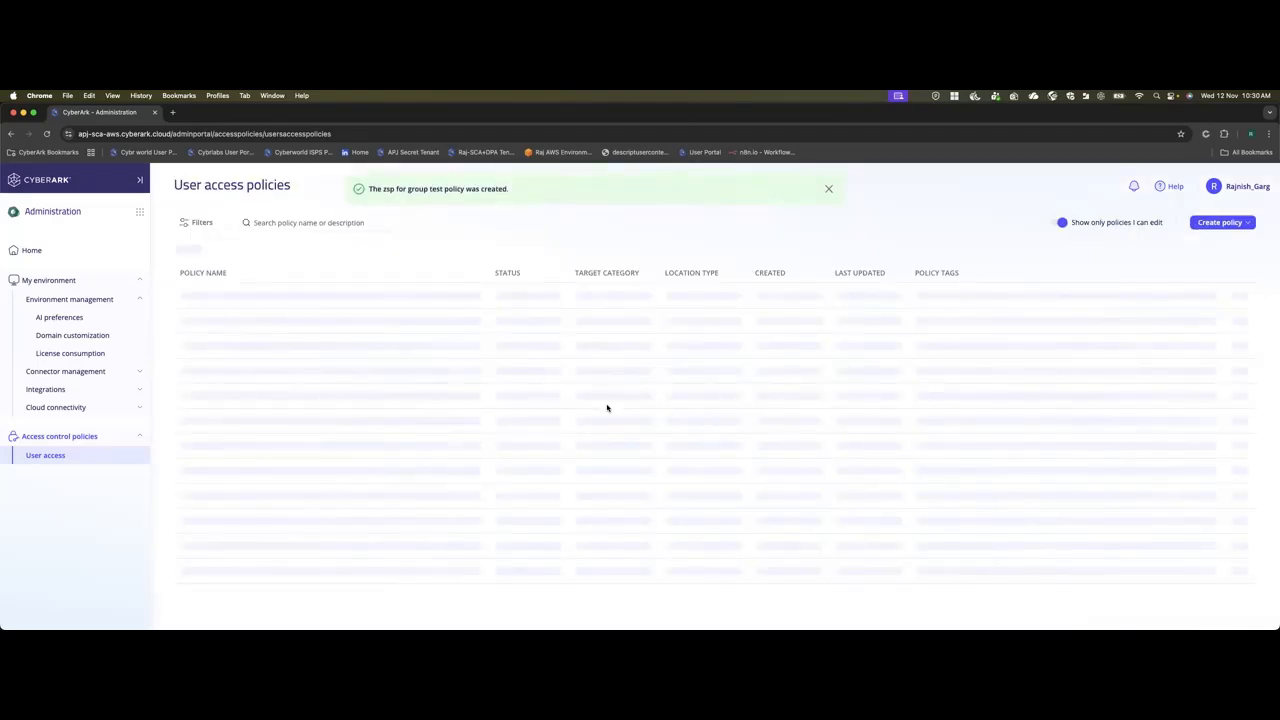
pyautogui.click(829, 191)
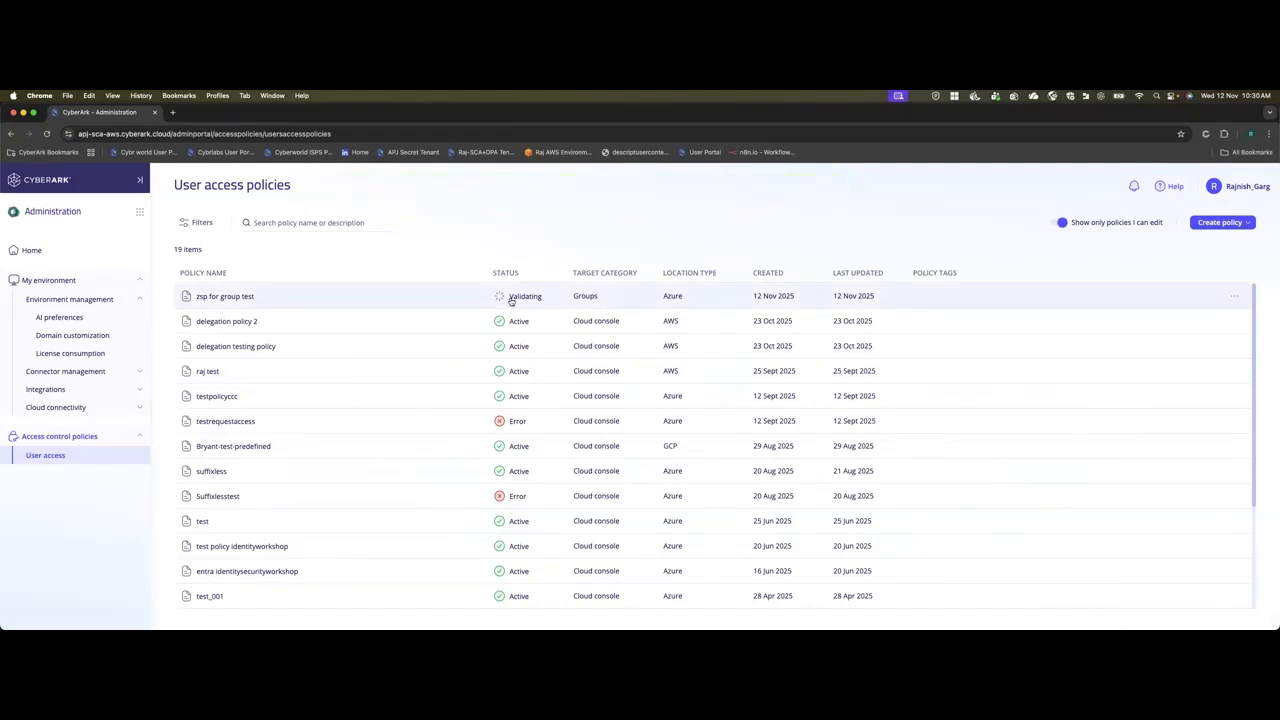
pyautogui.click(48, 457)
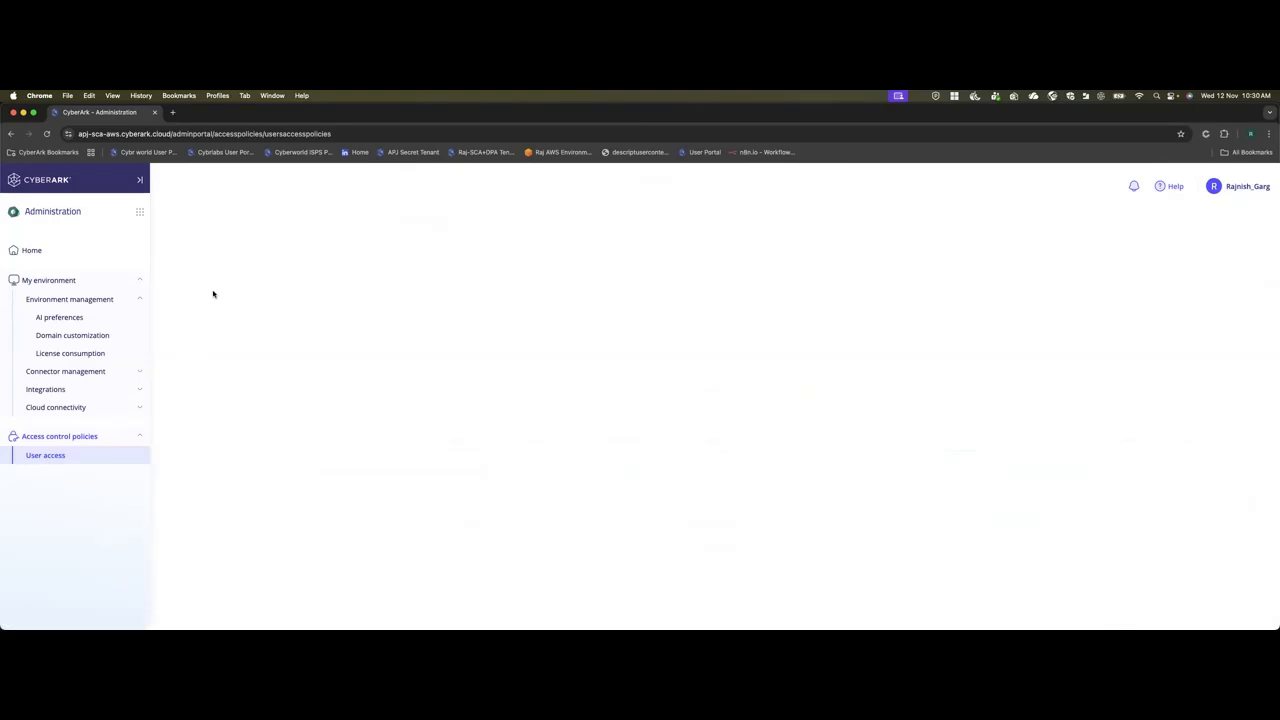
pyautogui.click(46, 457)
pyautogui.moveTo(294, 294)
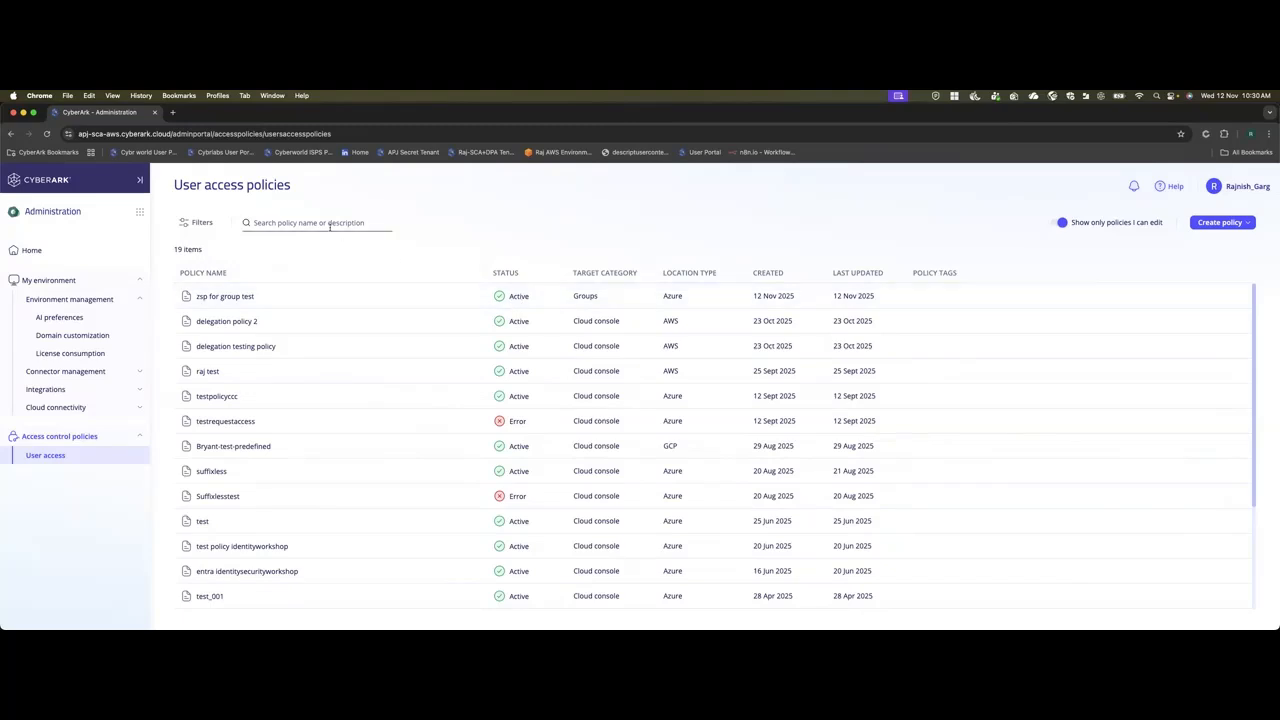
# Switch to the Microsoft account window and launch the CyberArk ISPSS MCWS app from My Apps.
pyautogui.click(24, 113)
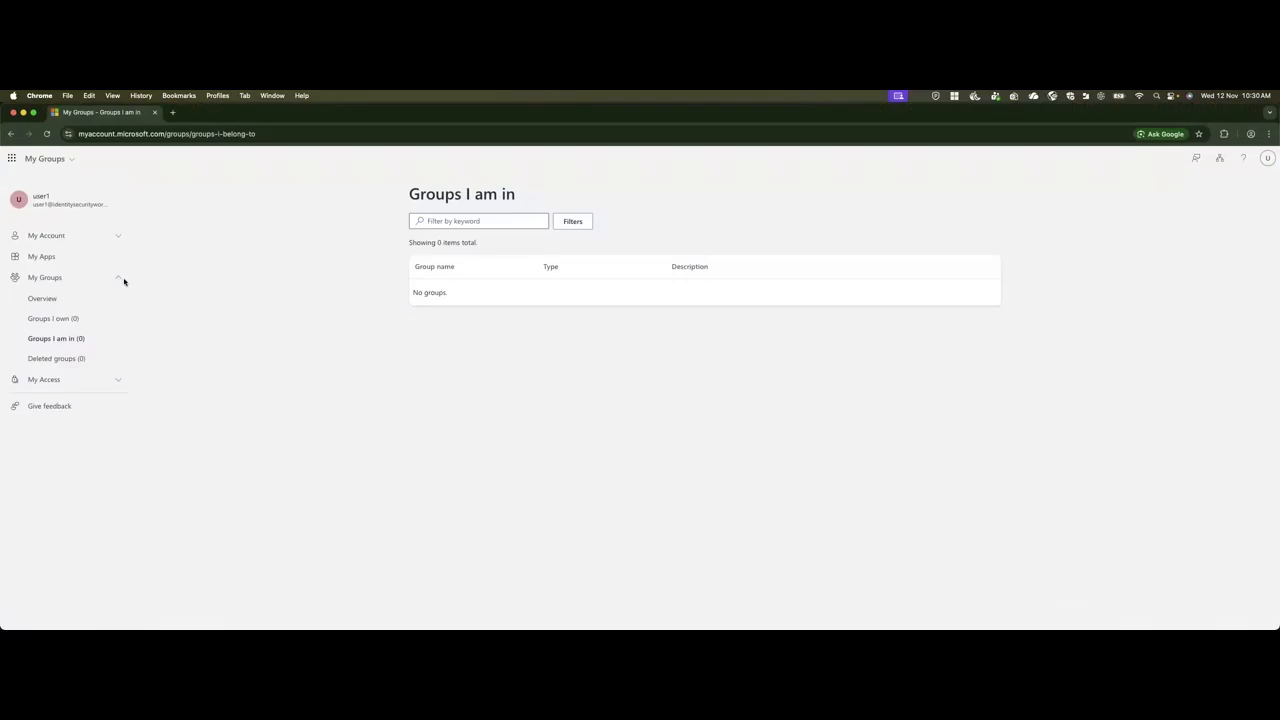
pyautogui.click(117, 241)
pyautogui.click(117, 240)
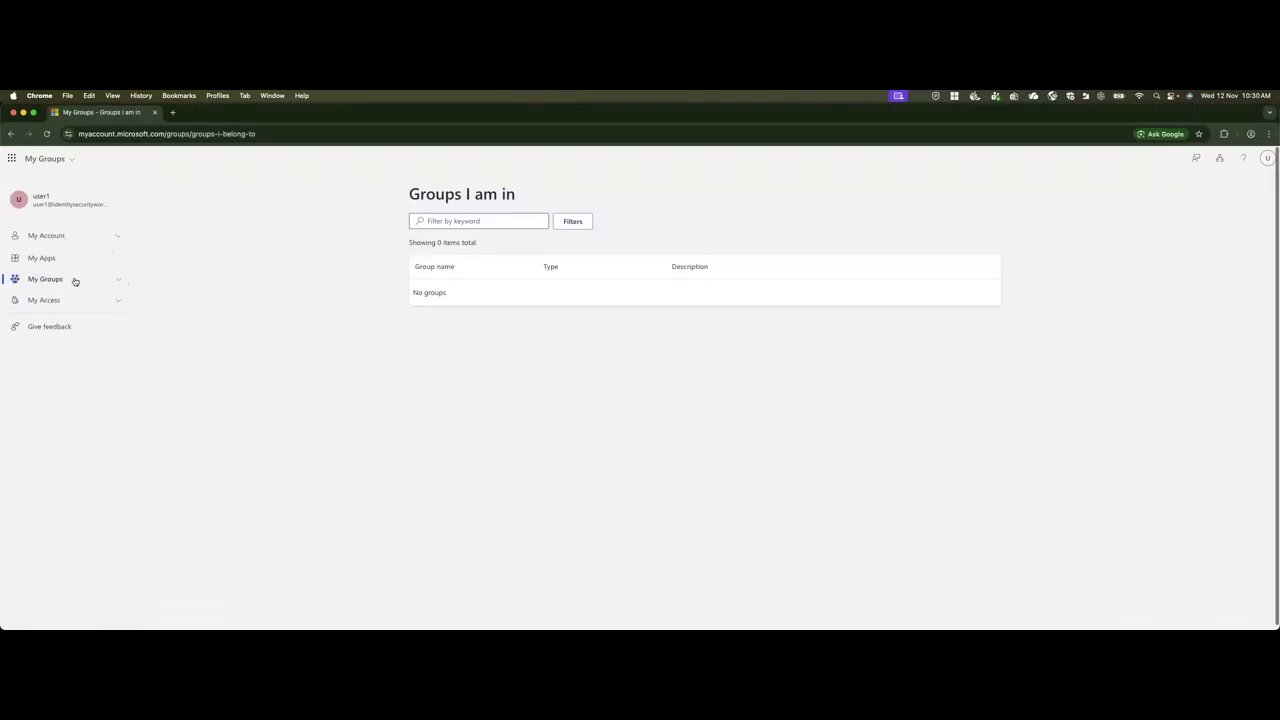
pyautogui.click(42, 257)
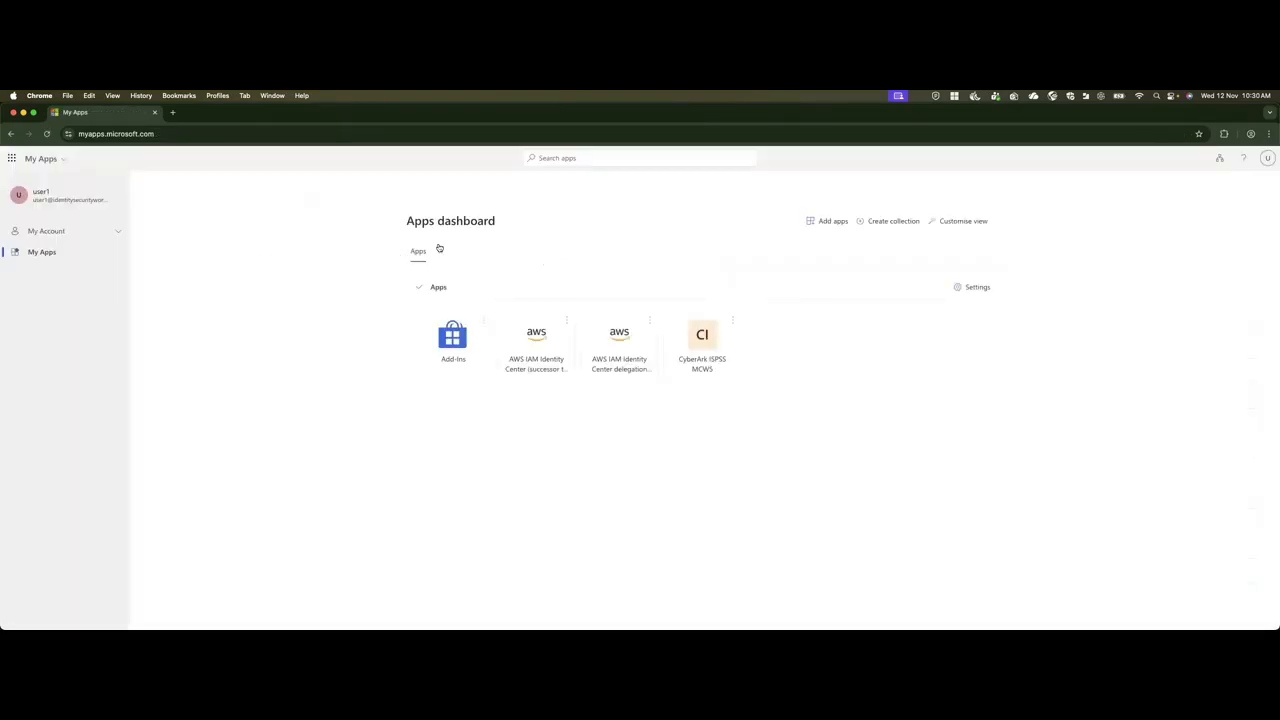
pyautogui.click(706, 352)
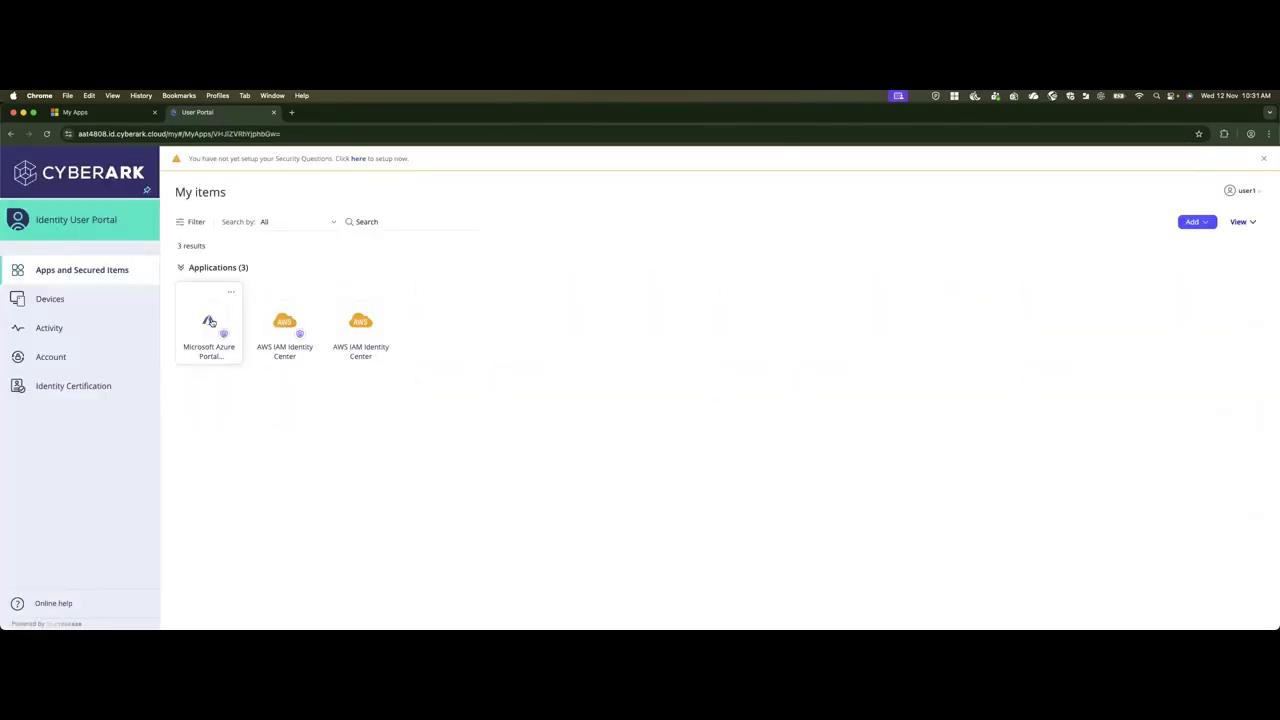
# Launch the Microsoft Azure Portal application from the Identity User Portal and continue into the monitored session.
pyautogui.click(210, 321)
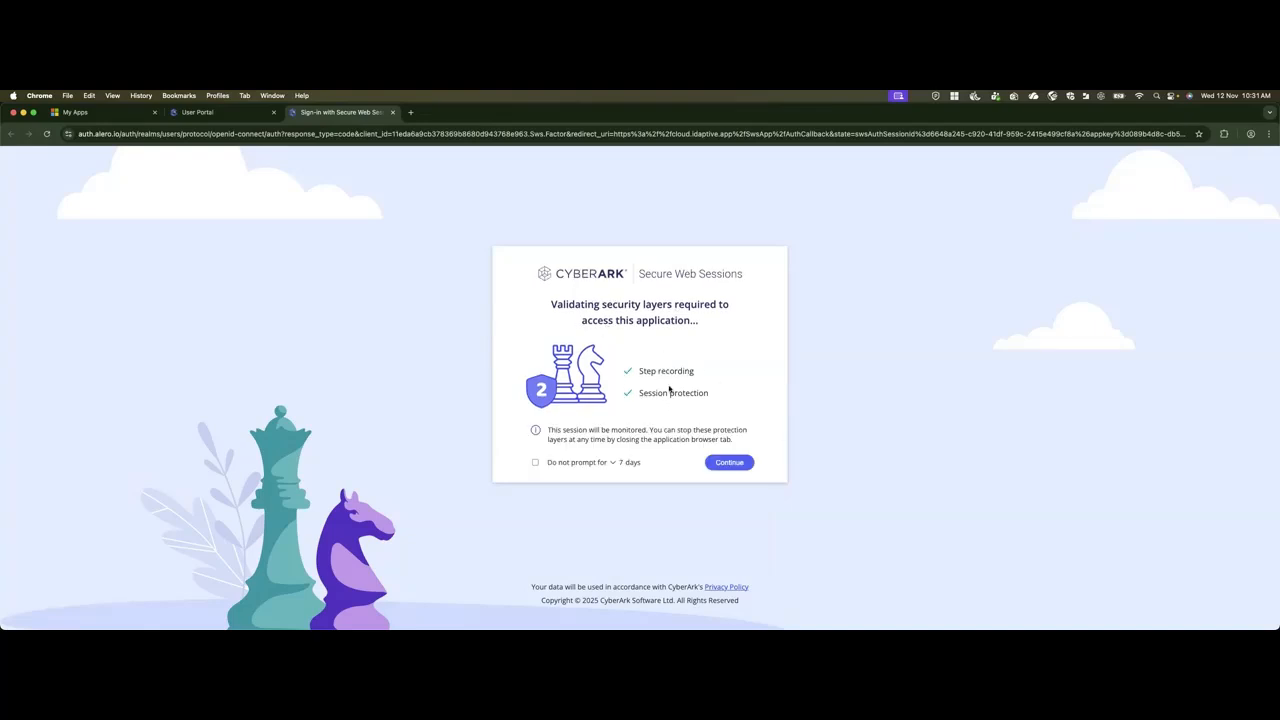
pyautogui.click(738, 468)
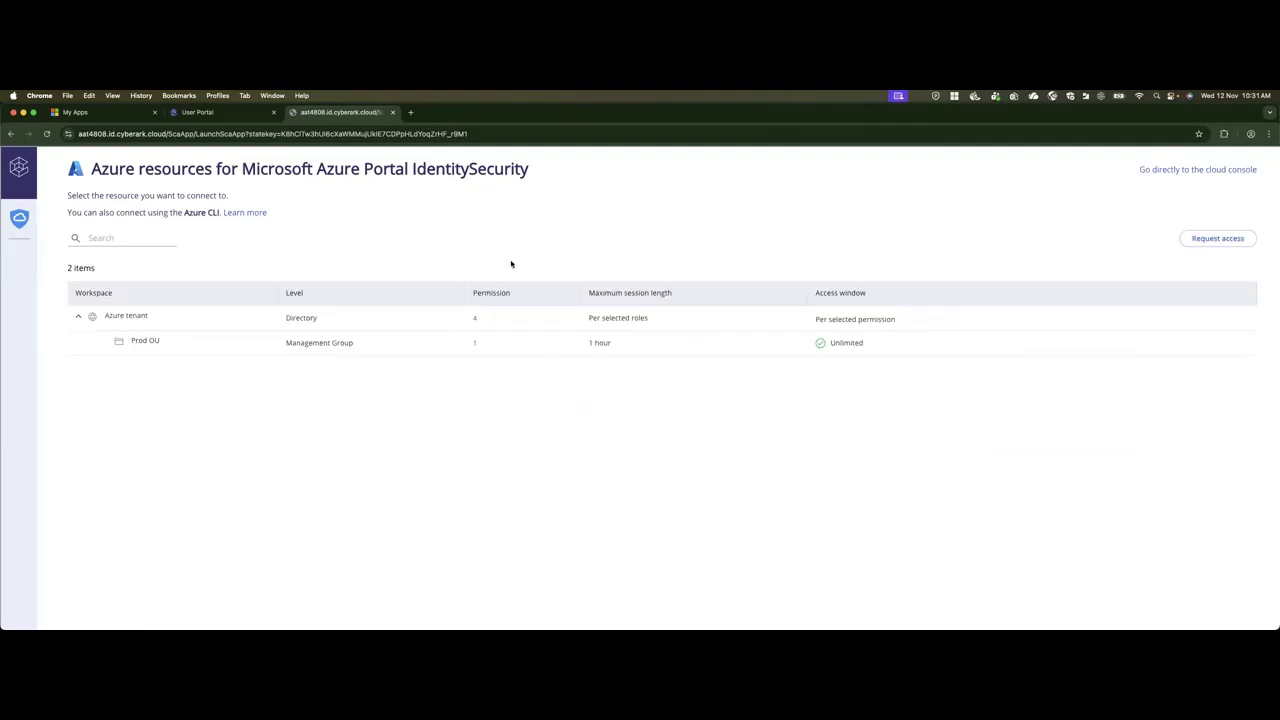
# Review the Azure tenant's directory permissions, select the entraaccess Entra ID group entitlement and join the group.
pyautogui.moveTo(475, 320)
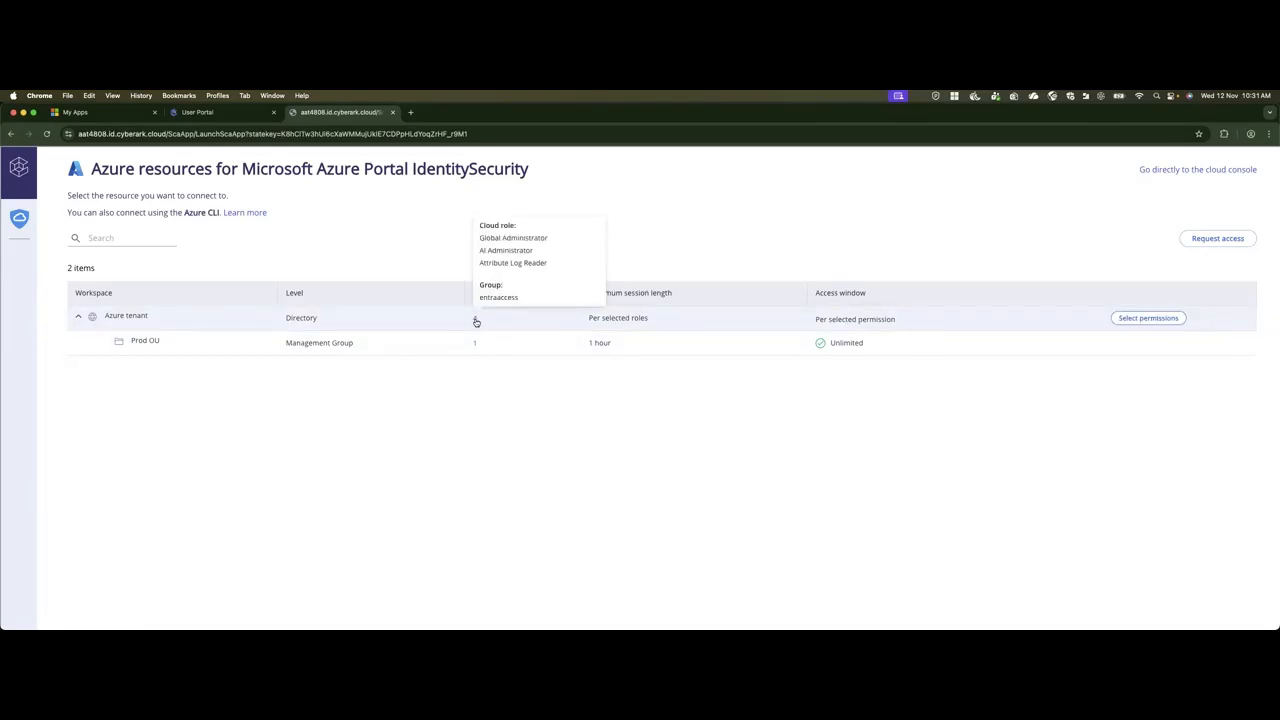
pyautogui.moveTo(476, 320)
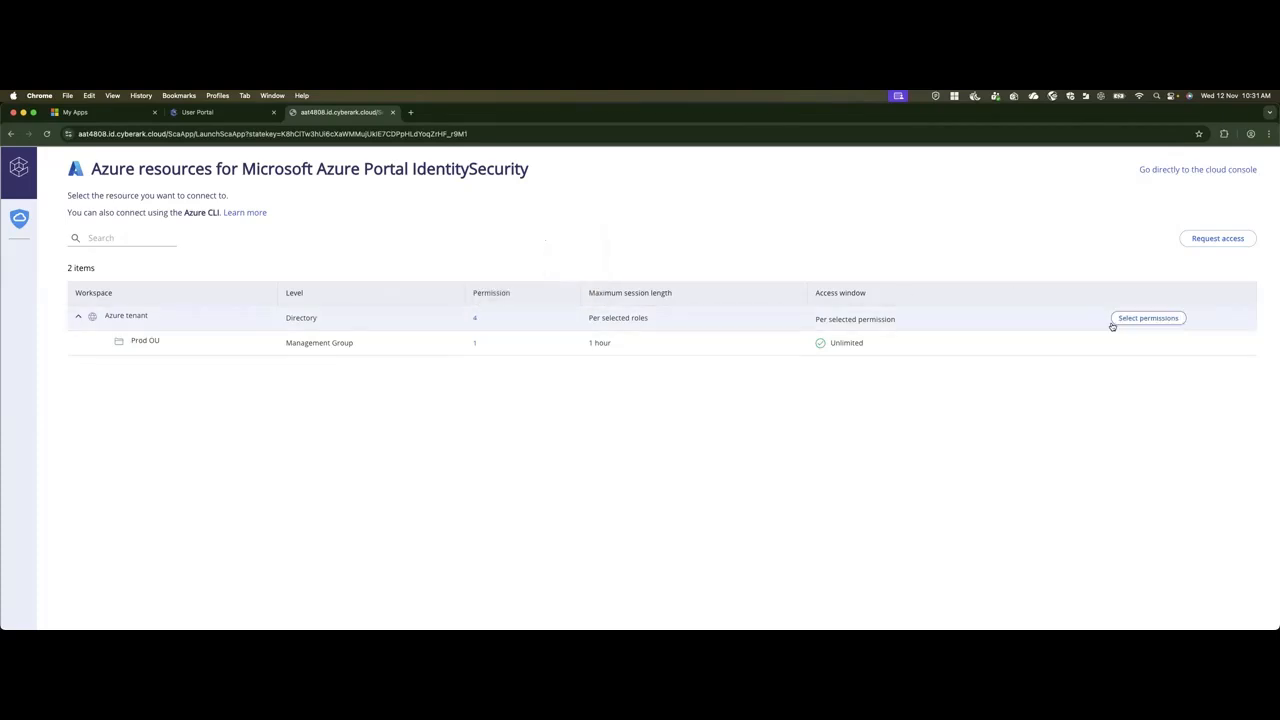
pyautogui.click(1145, 319)
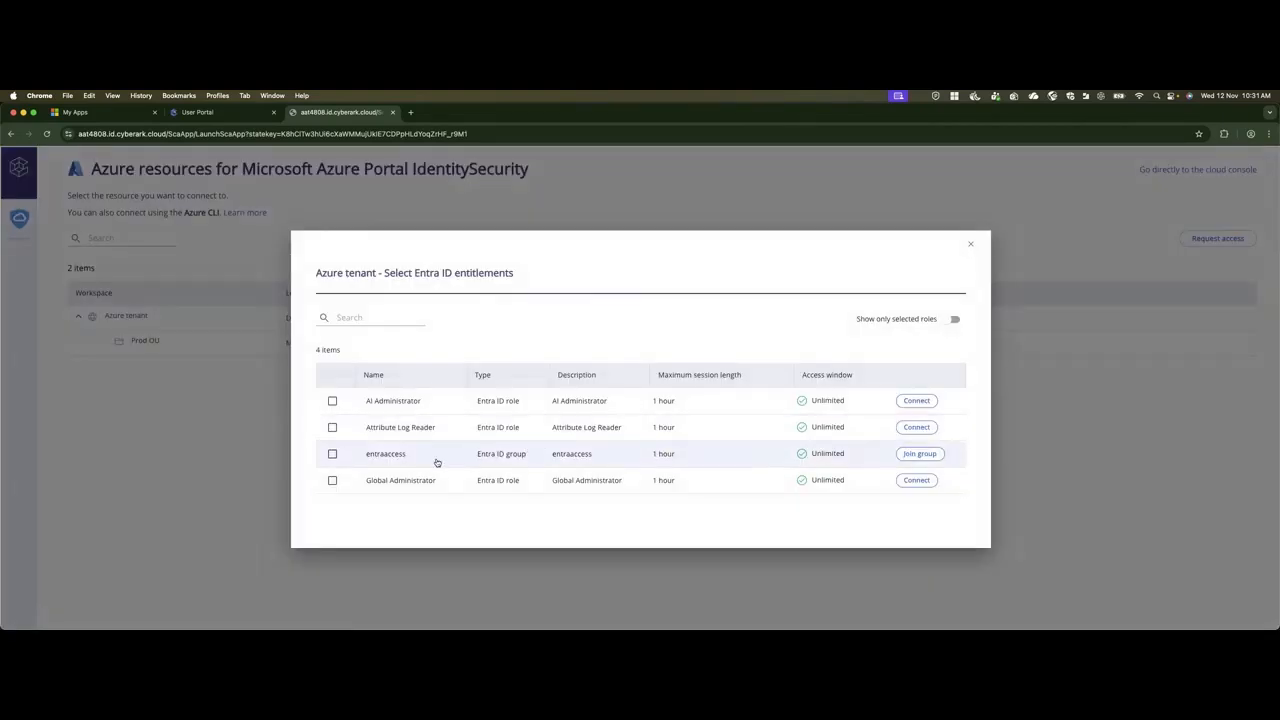
pyautogui.click(334, 455)
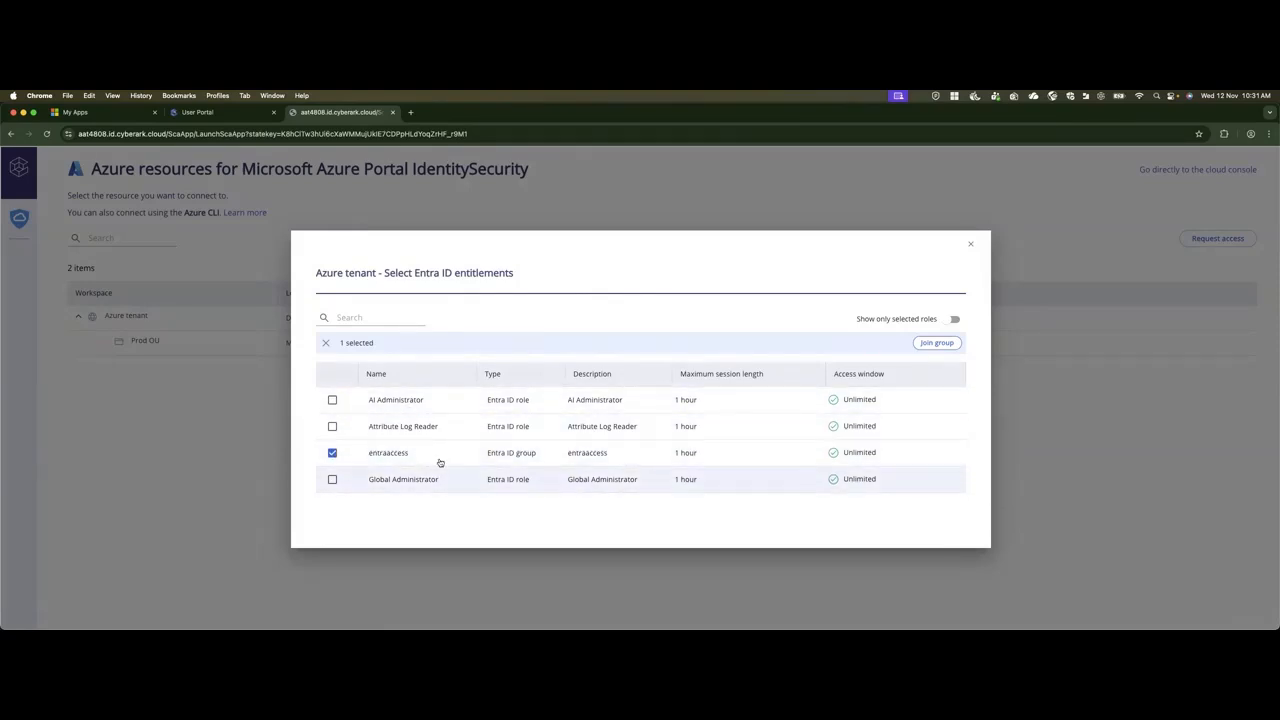
pyautogui.click(940, 343)
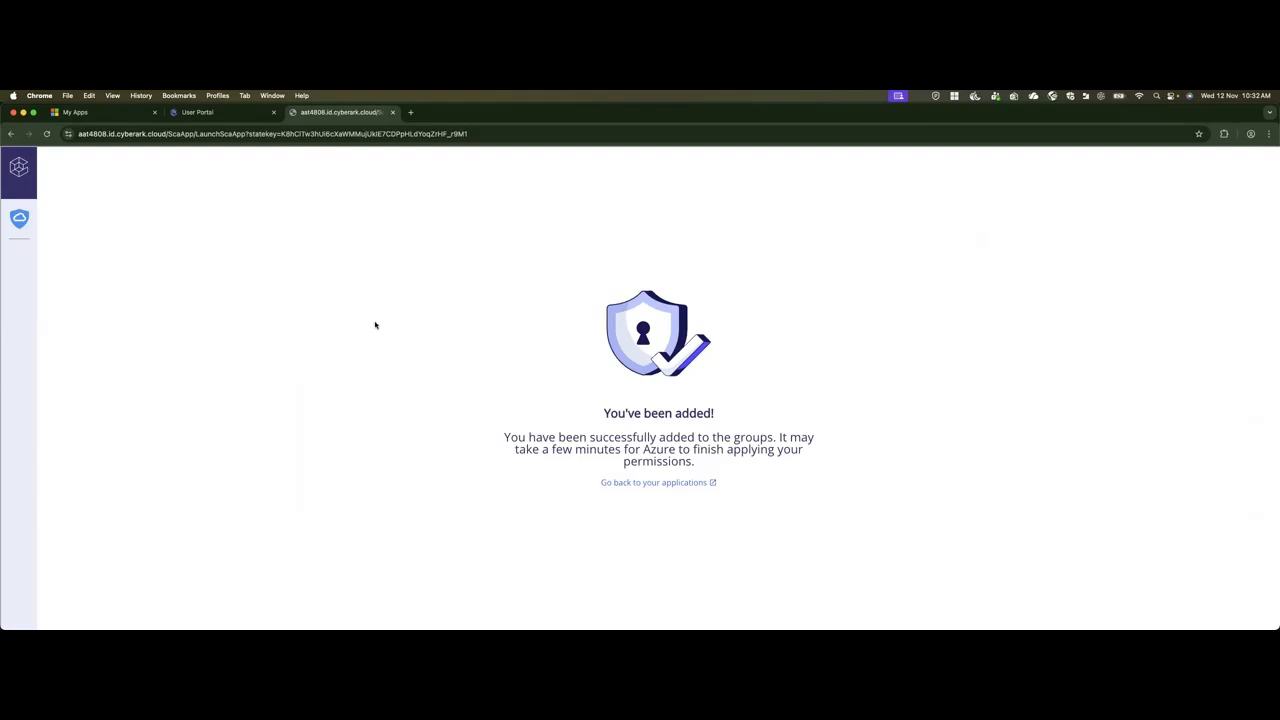
# Check the user's memberships under Groups I am in on the Microsoft My Groups site and view the entraaccess group's details.
pyautogui.click(105, 112)
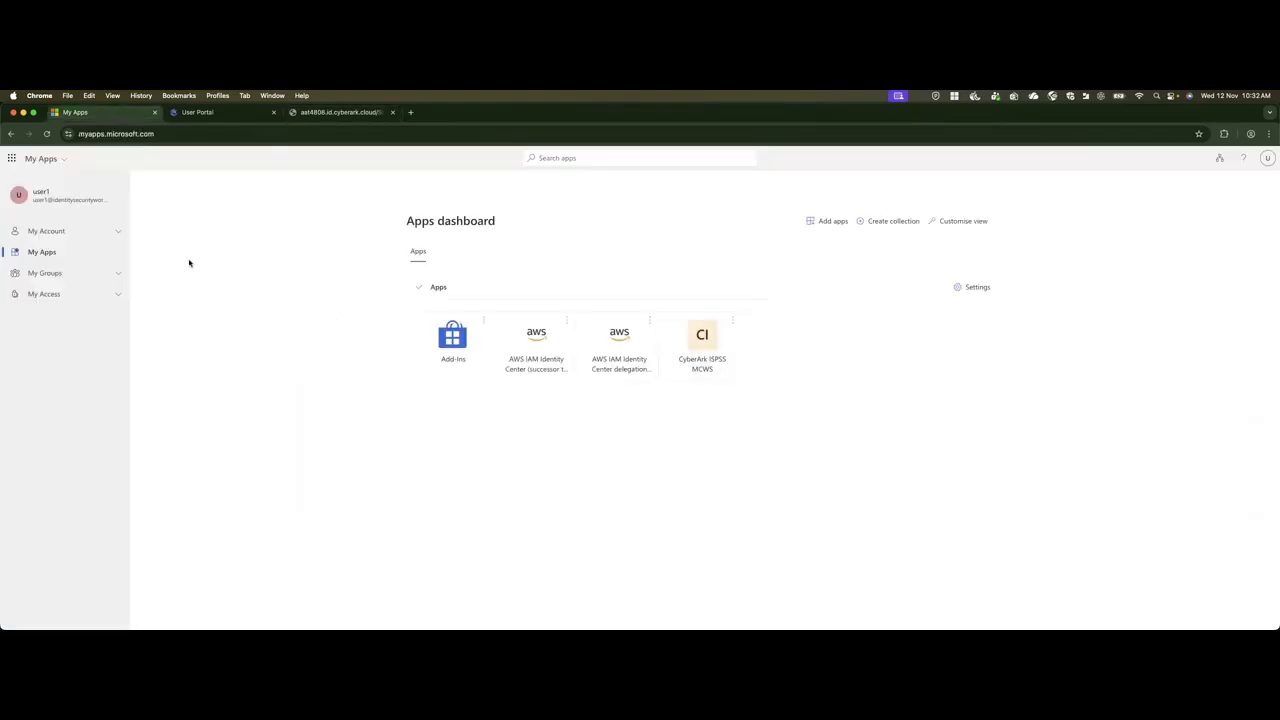
pyautogui.click(116, 232)
pyautogui.click(116, 232)
pyautogui.click(119, 273)
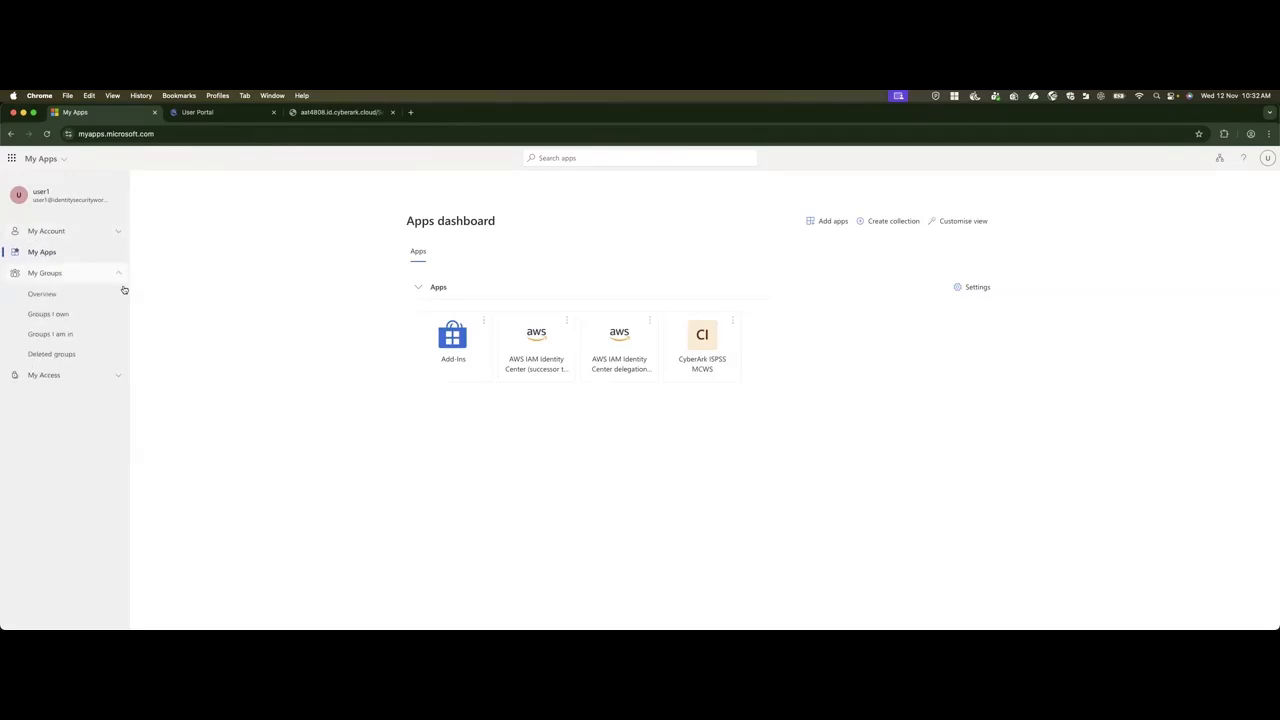
pyautogui.click(56, 334)
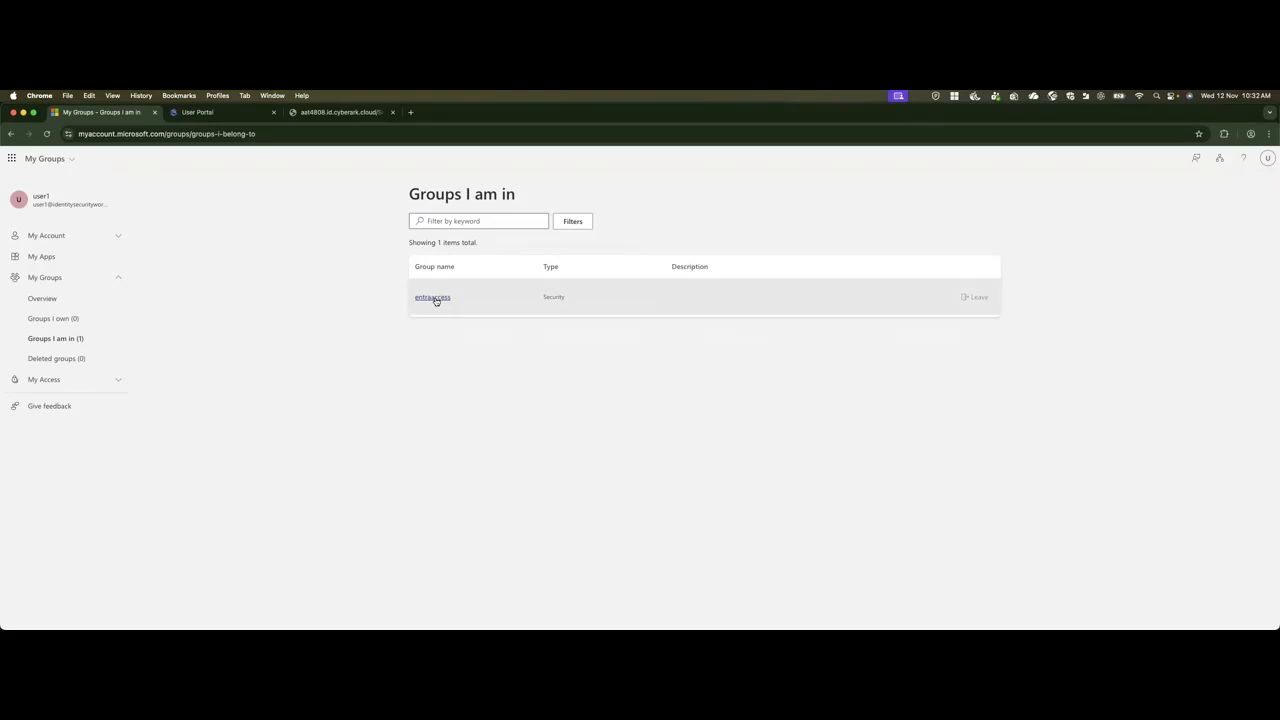
pyautogui.click(433, 297)
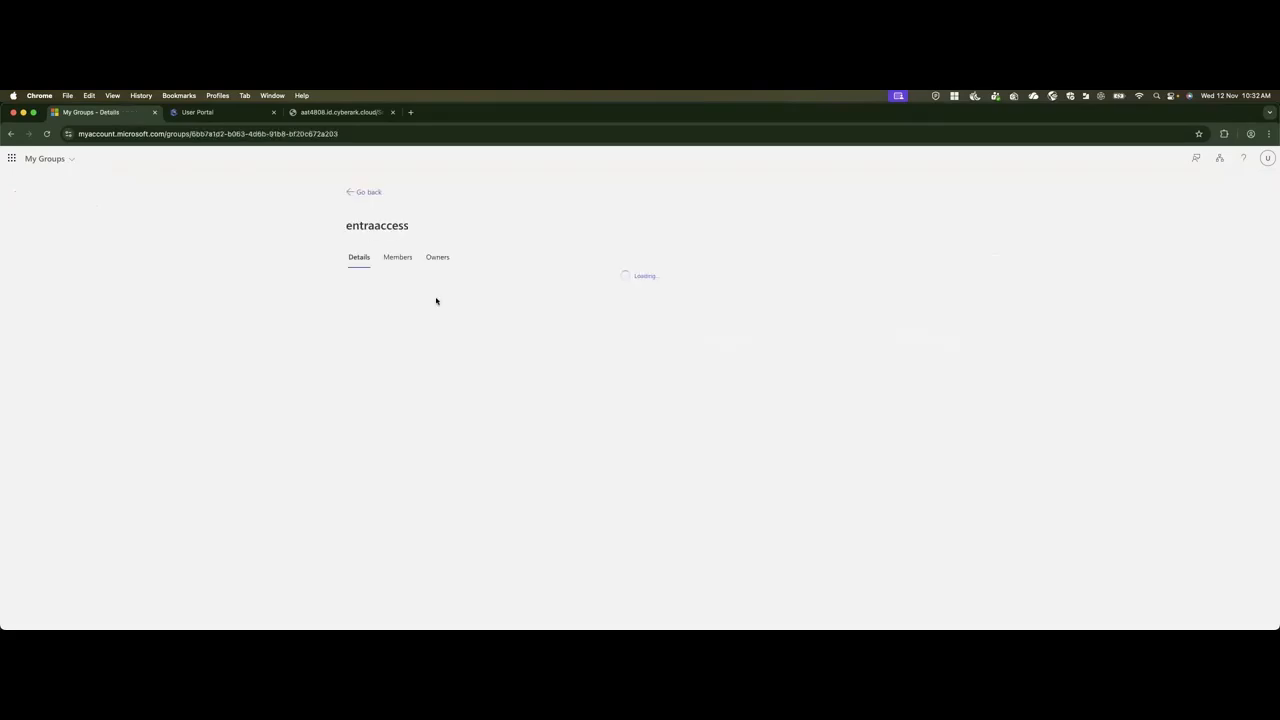
pyautogui.click(366, 192)
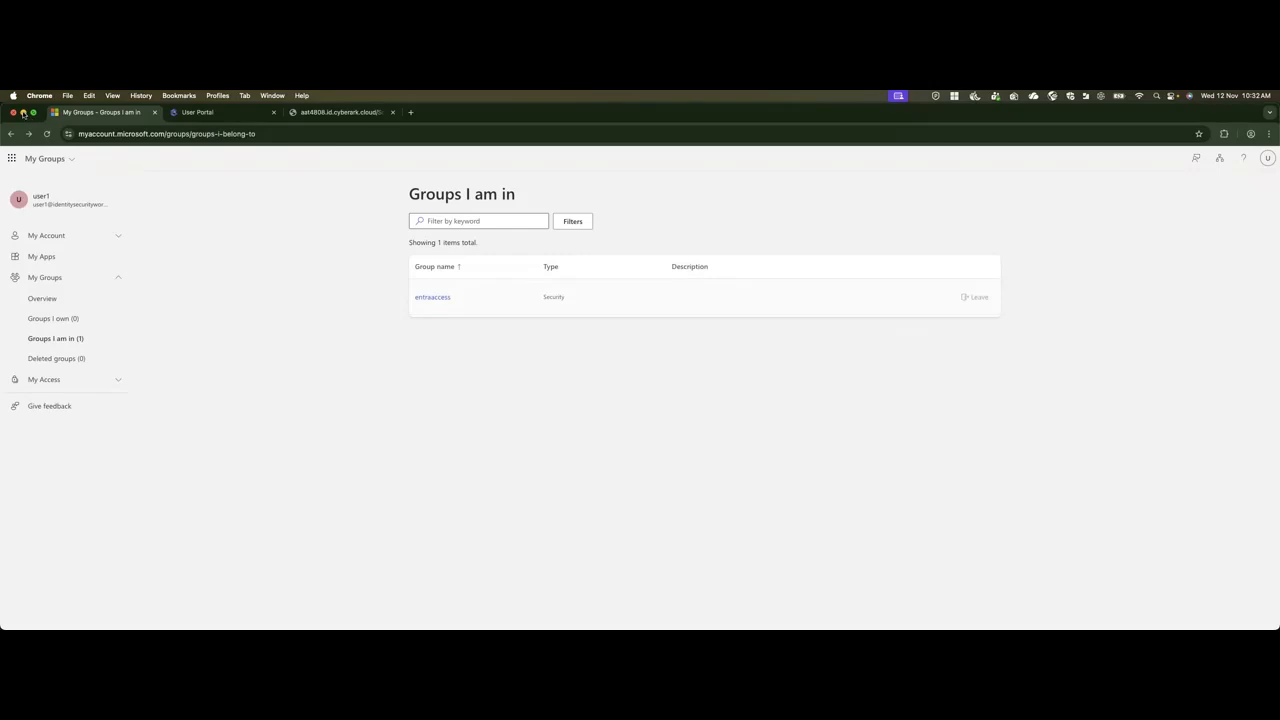
# Switch back to the CyberArk administration window, open the Audit space in a separate browser tab and refresh the activities list.
pyautogui.click(23, 112)
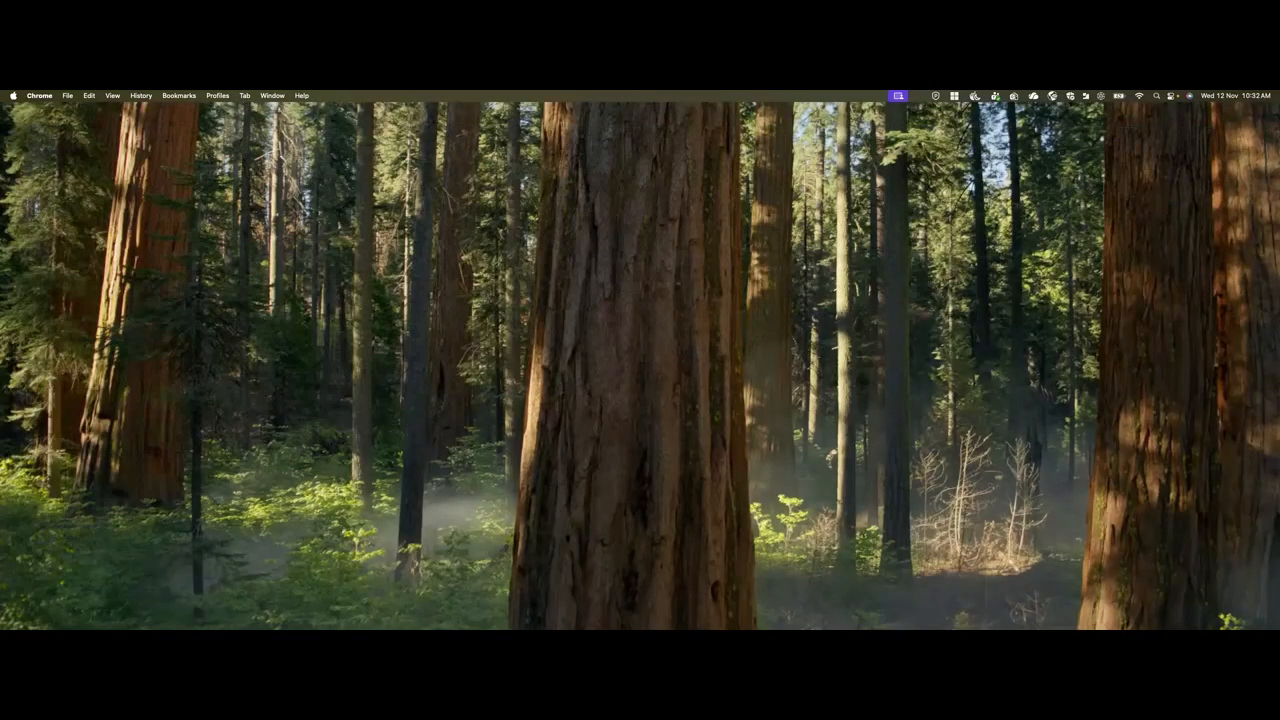
pyautogui.click(3, 600)
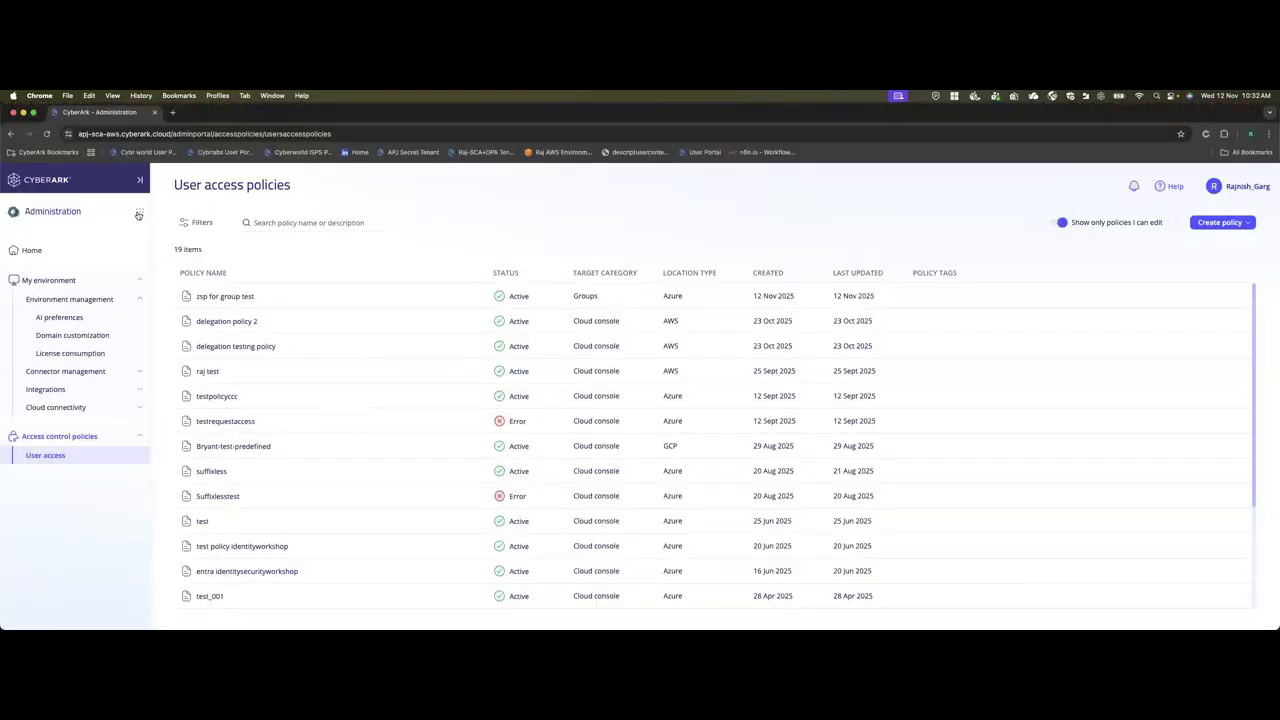
pyautogui.click(139, 214)
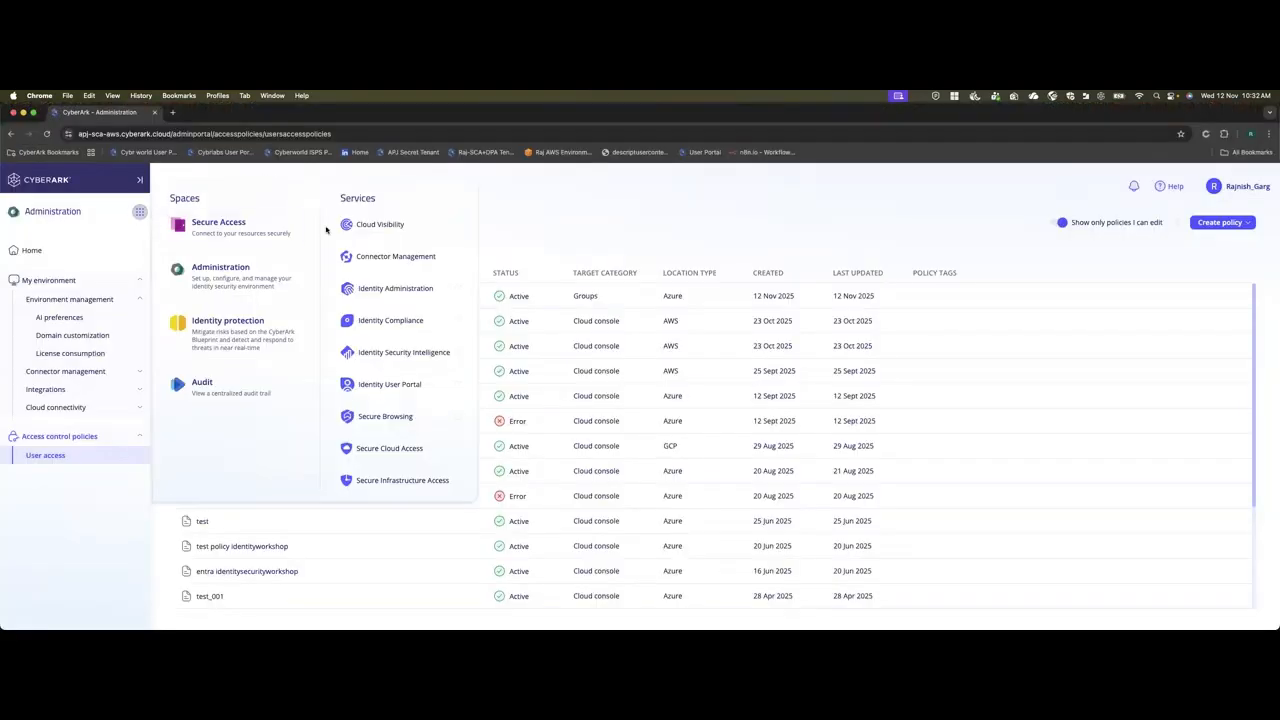
pyautogui.rightClick(225, 390)
pyautogui.click(245, 397)
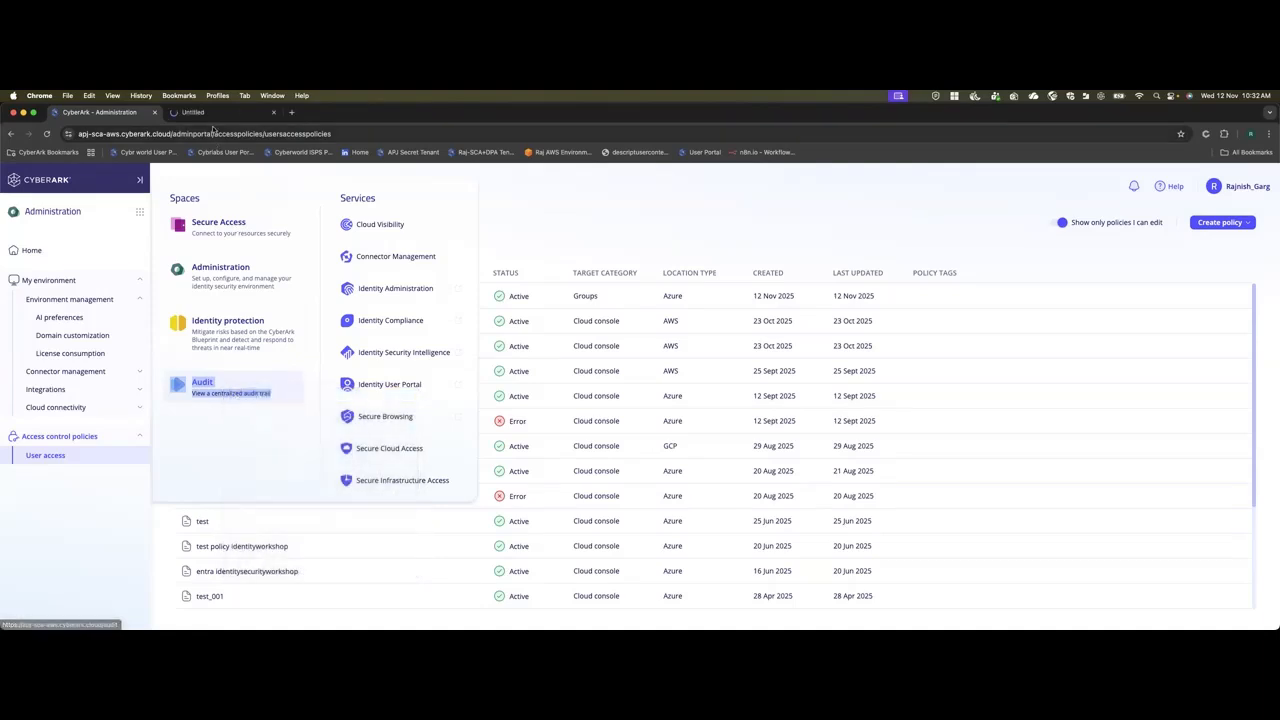
pyautogui.click(203, 113)
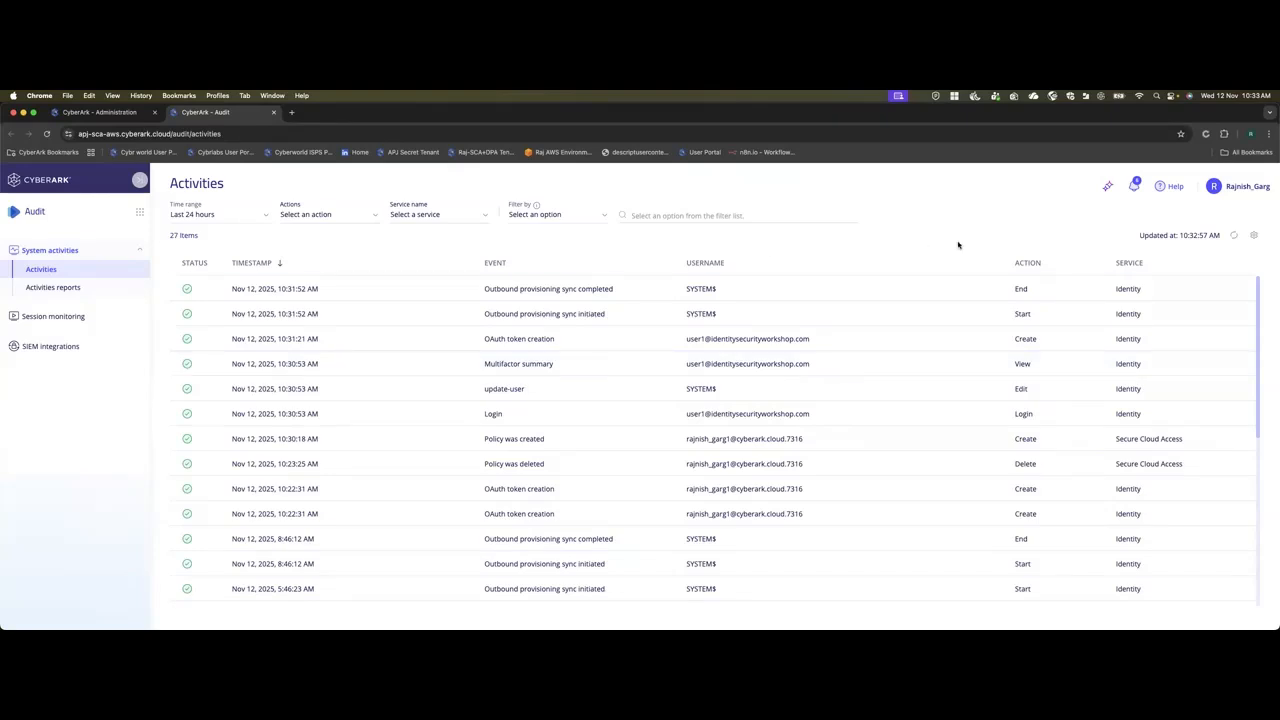
pyautogui.click(1234, 235)
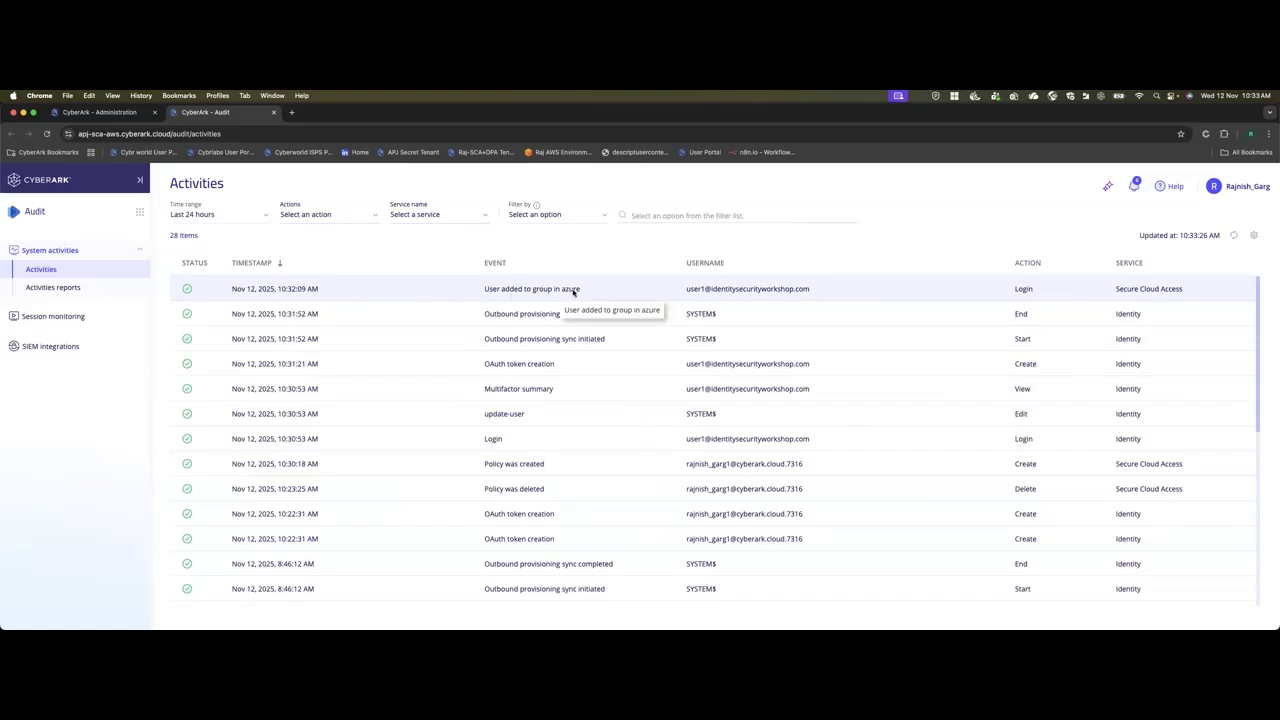
# Examine the event details, service data and cloud entitlements of the "User added to group in azure" activity, then close its details.
pyautogui.click(380, 291)
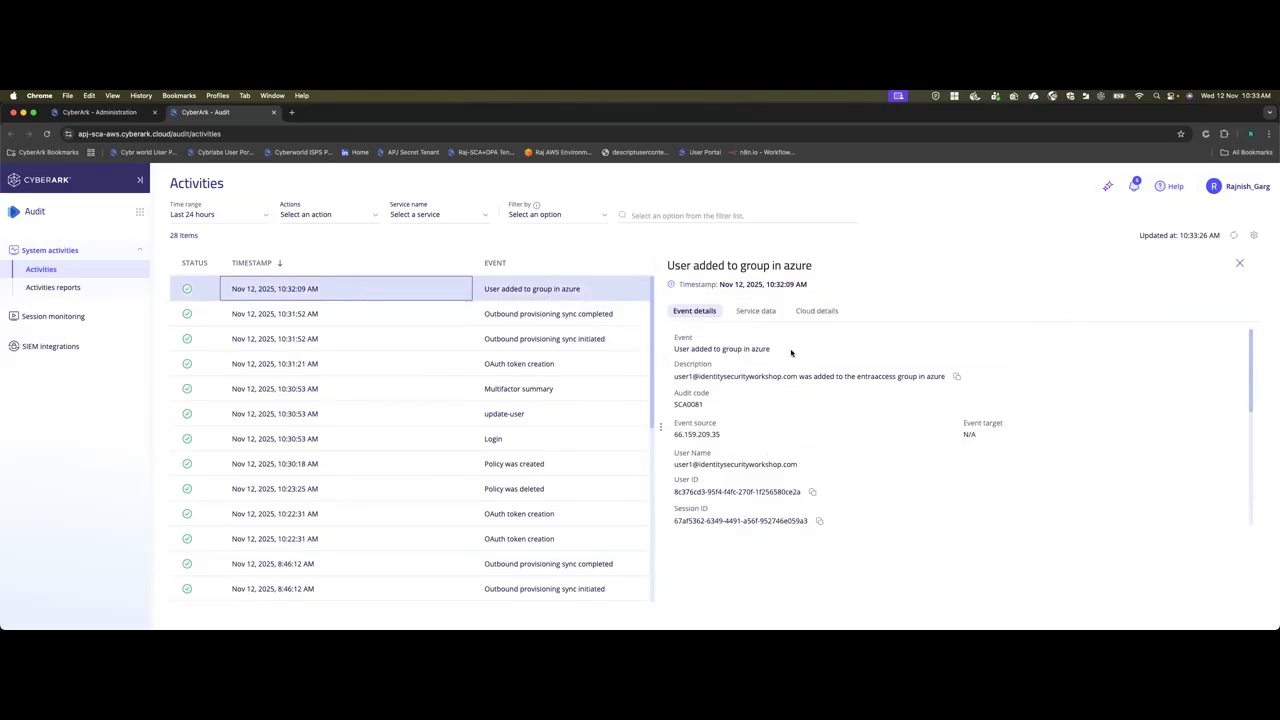
pyautogui.click(755, 312)
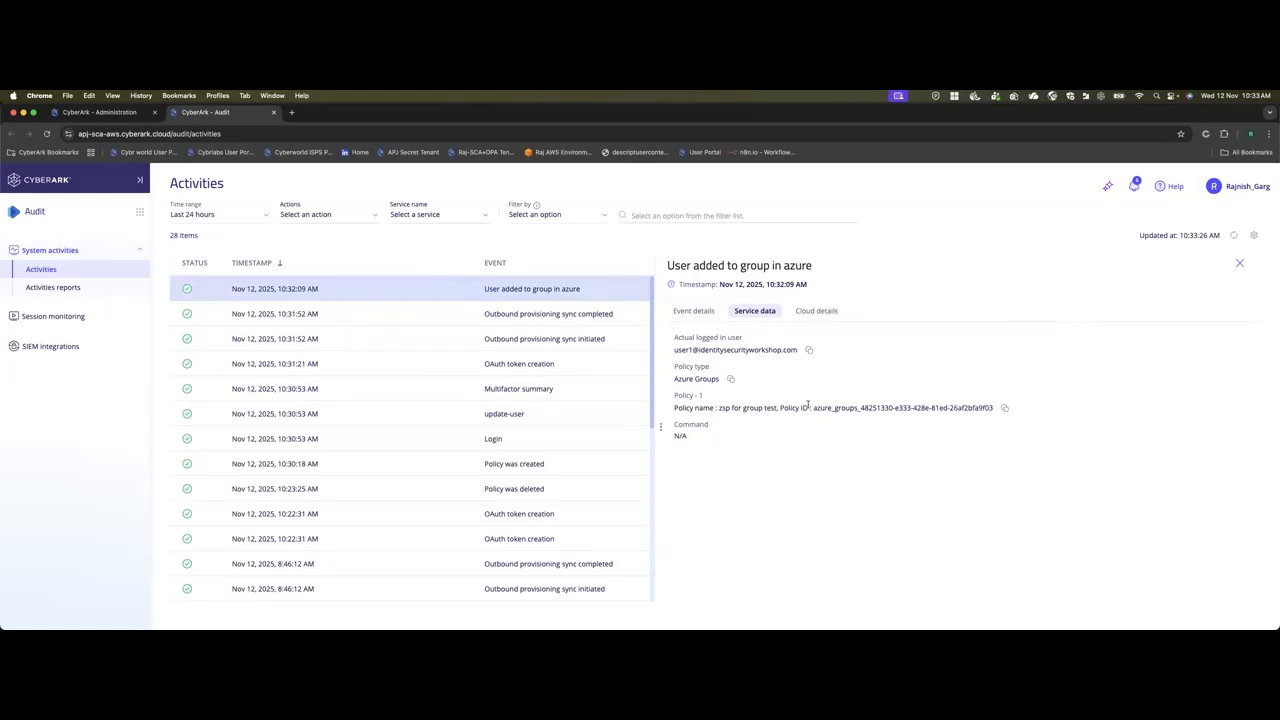
pyautogui.click(816, 311)
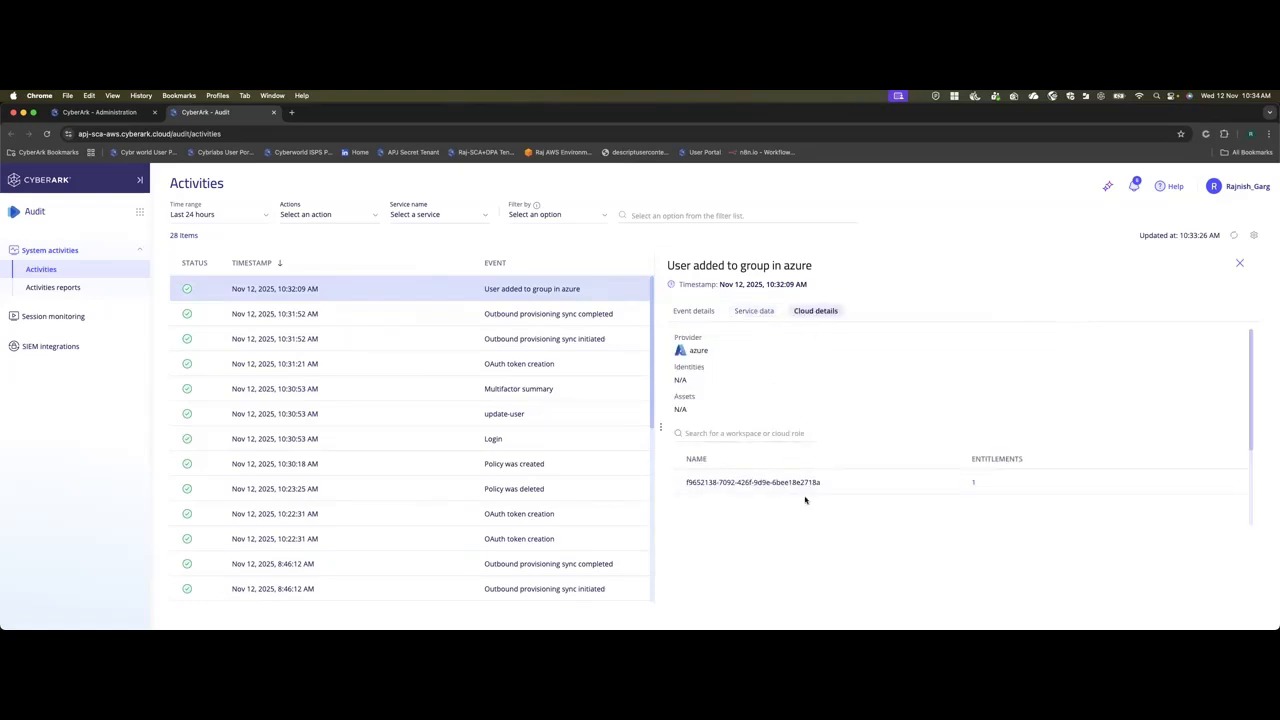
pyautogui.click(975, 486)
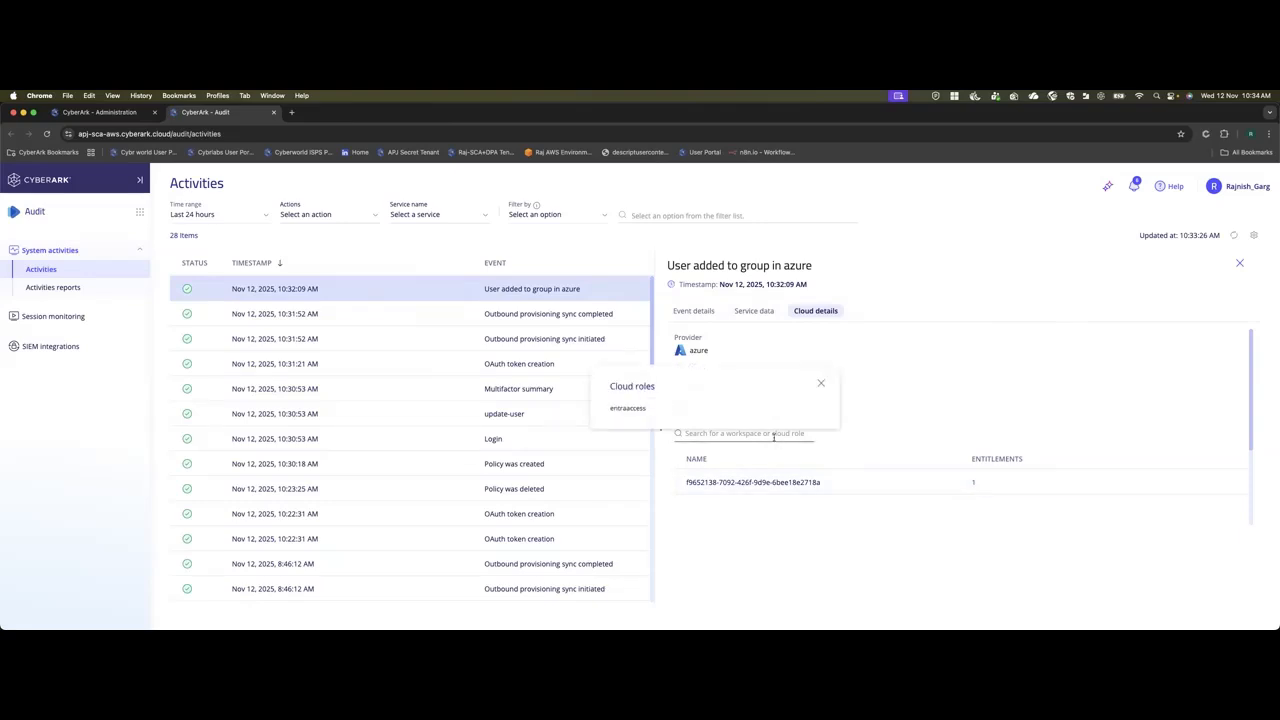
pyautogui.click(821, 383)
pyautogui.click(1239, 264)
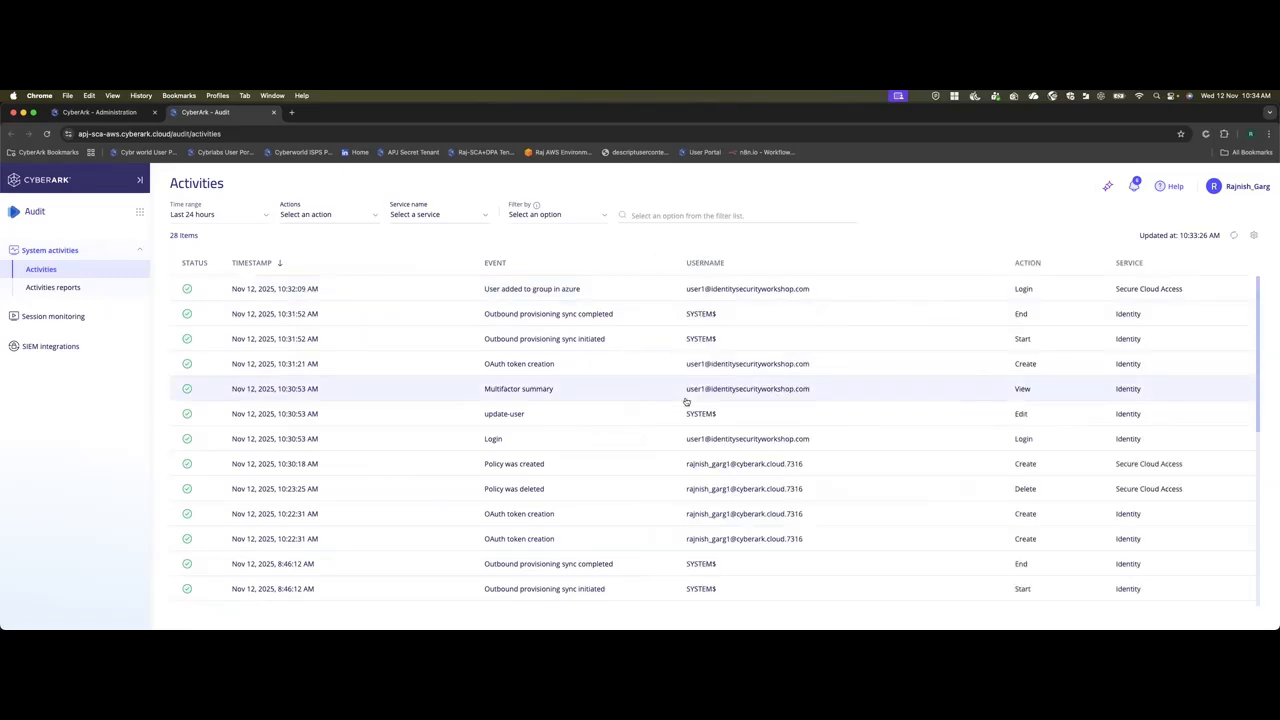